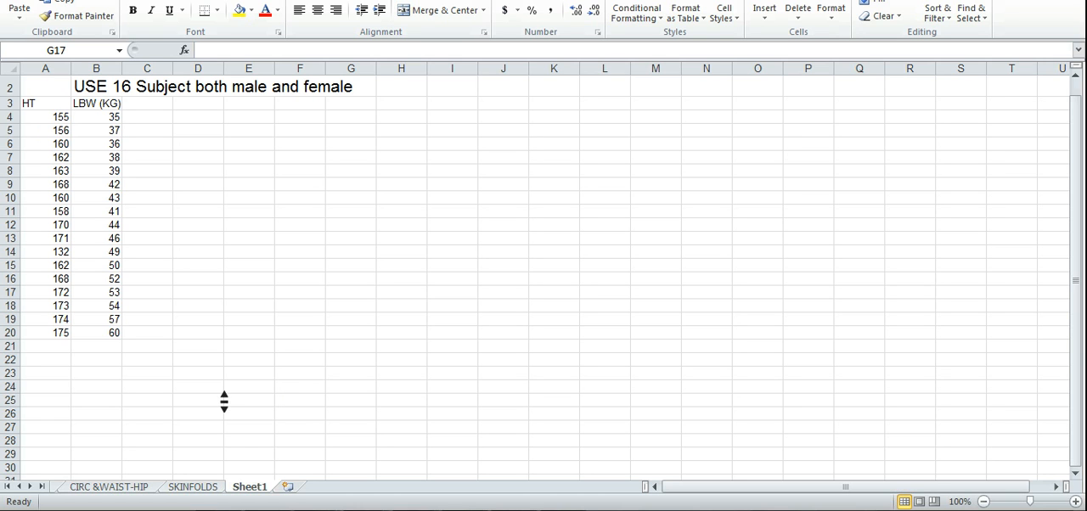
left_click(87, 87)
left_click(87, 87)
left_click(127, 85)
left_click(138, 128)
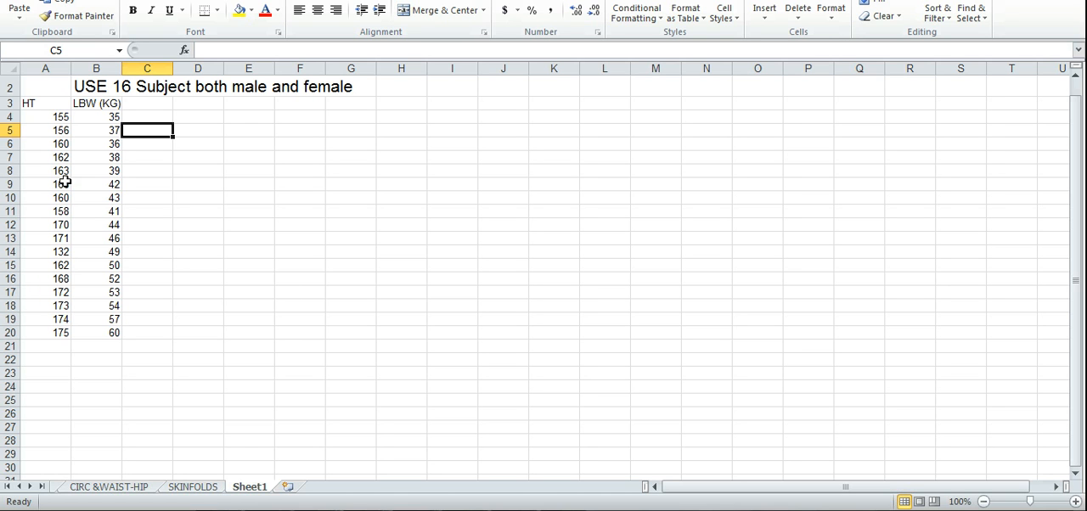
left_click(64, 114)
left_click(59, 141)
left_click(67, 125)
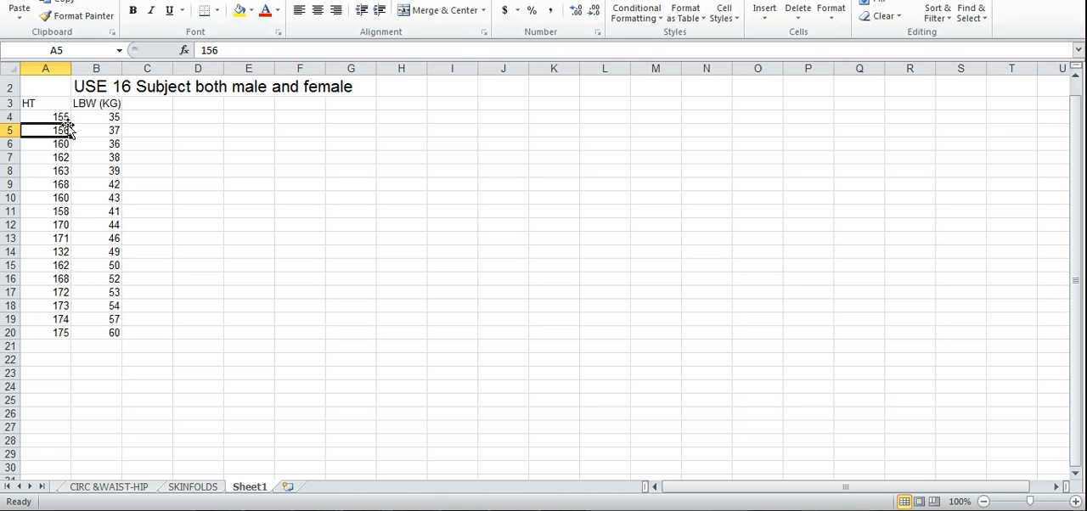
Insert a scatter chart with only markers from the height and lean body weight data around cell A4.
left_click(62, 117)
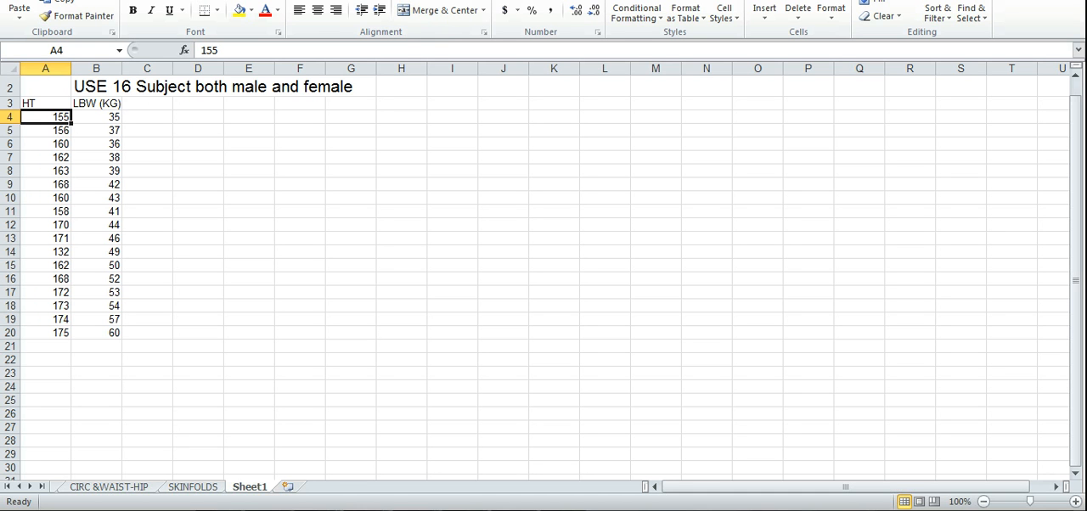
key("super+Right")
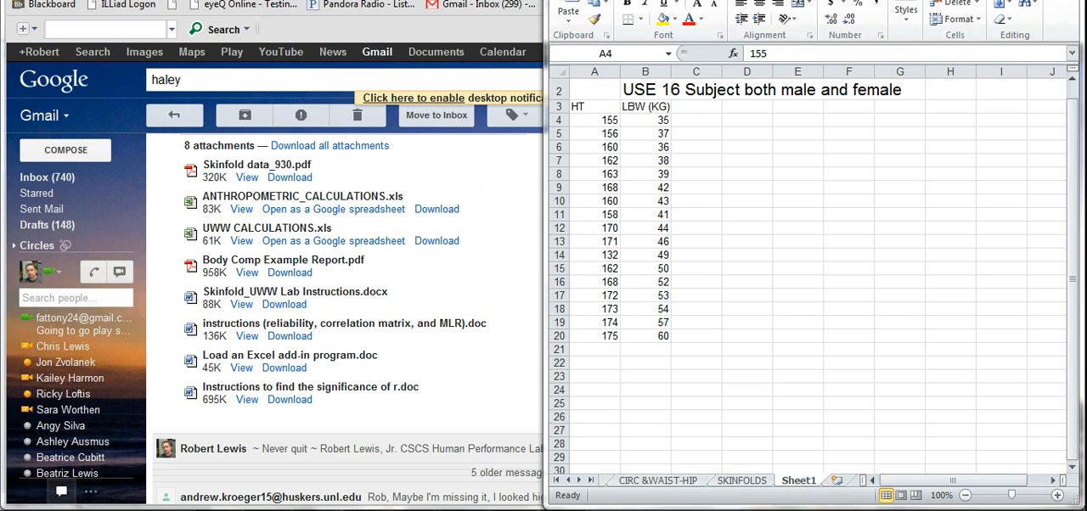
left_click(594, 120)
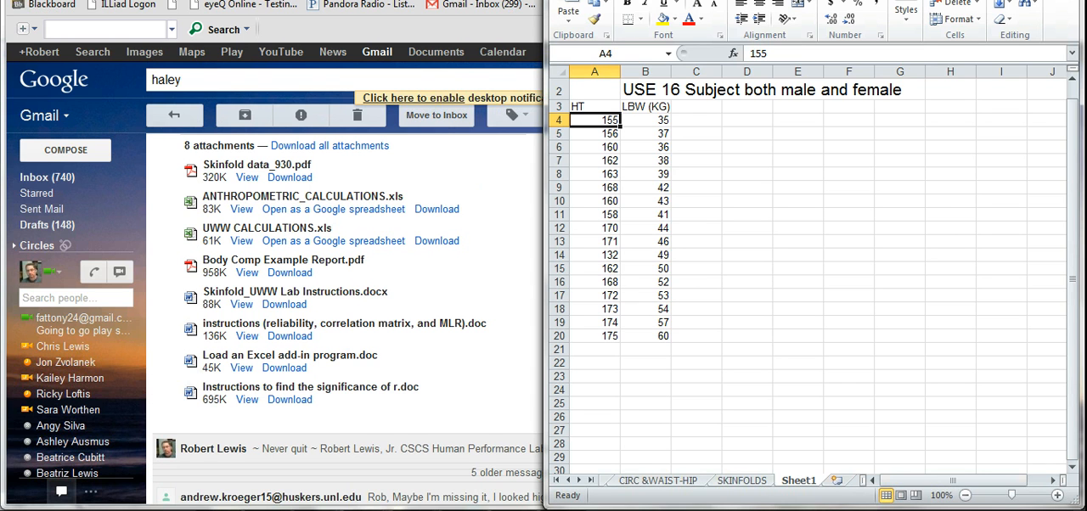
left_click(632, 0)
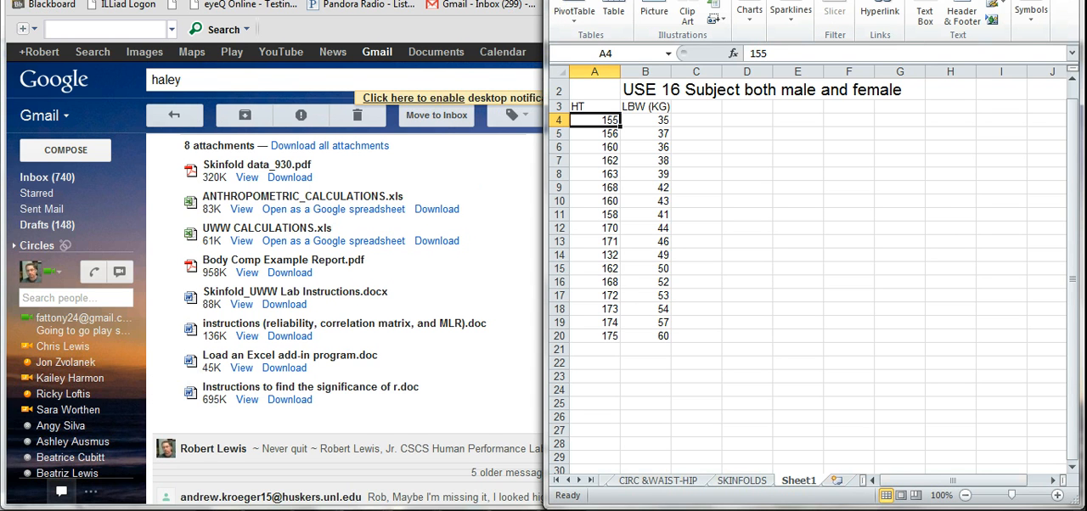
left_click(1032, 0)
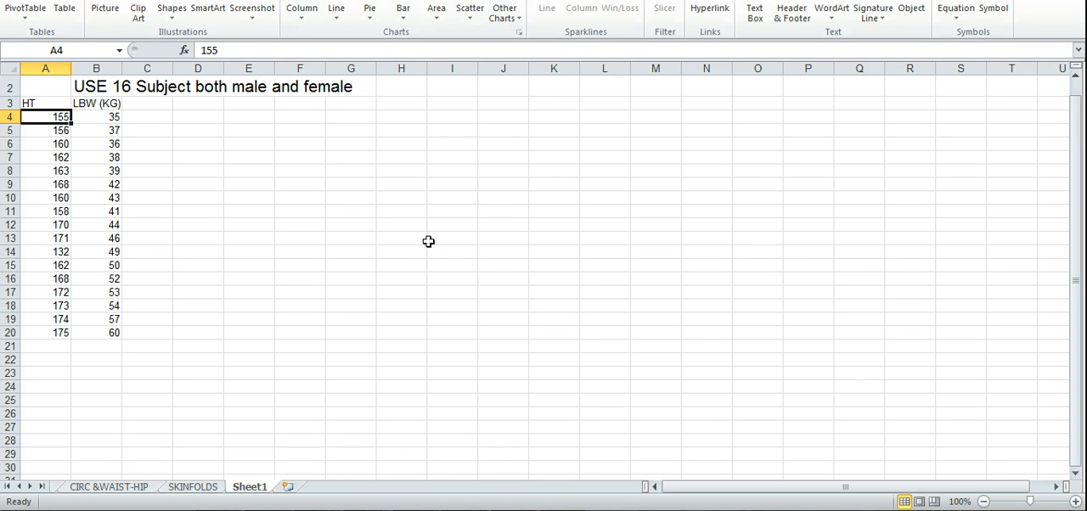
left_click(469, 15)
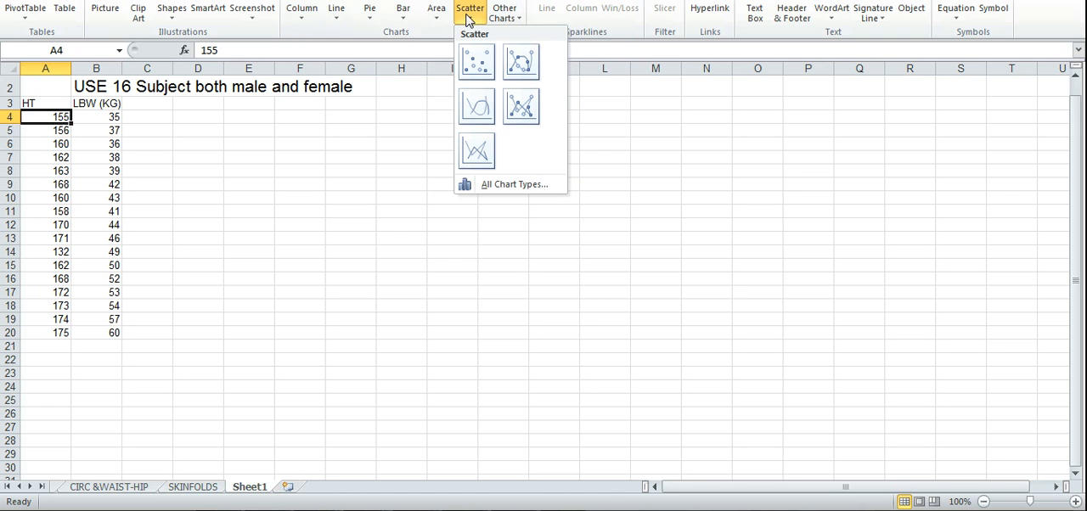
left_click(485, 74)
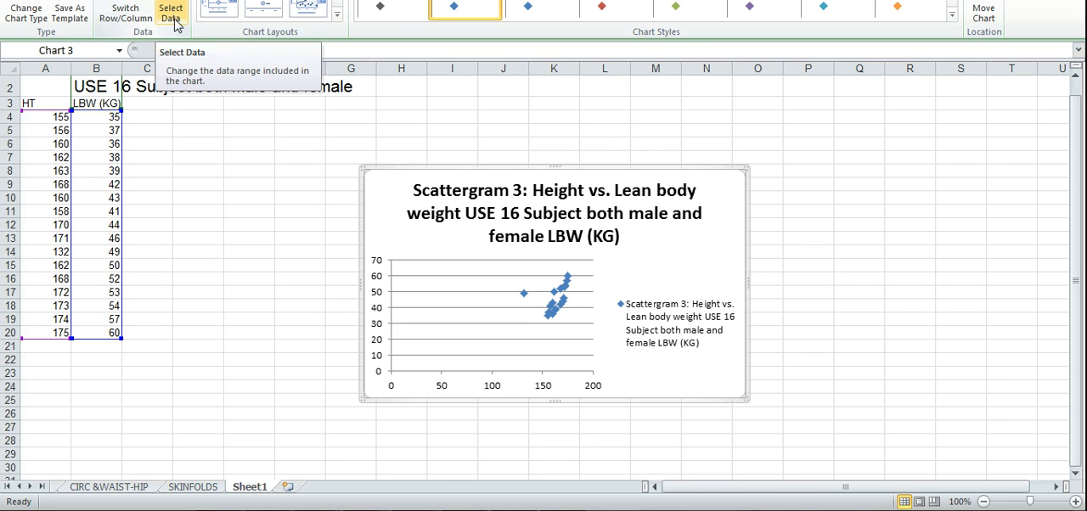
Edit the scatter chart's existing data series and clear its series name, X values and Y values.
left_click(173, 15)
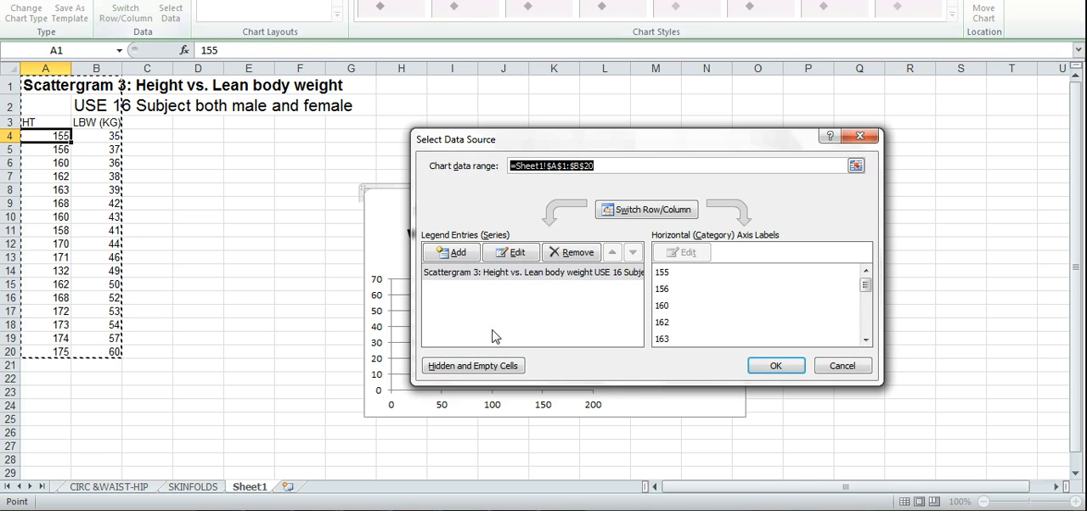
left_click(508, 252)
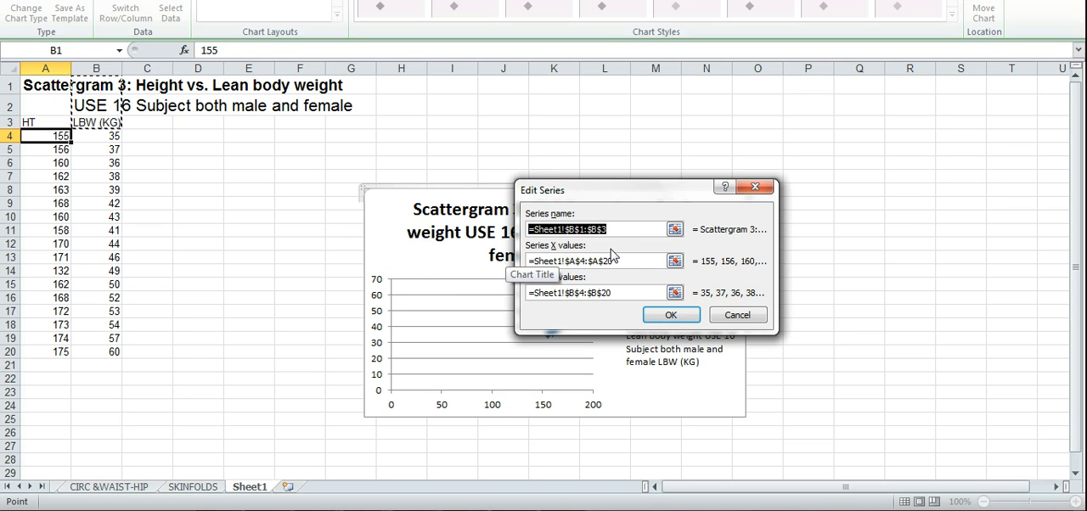
key("Delete")
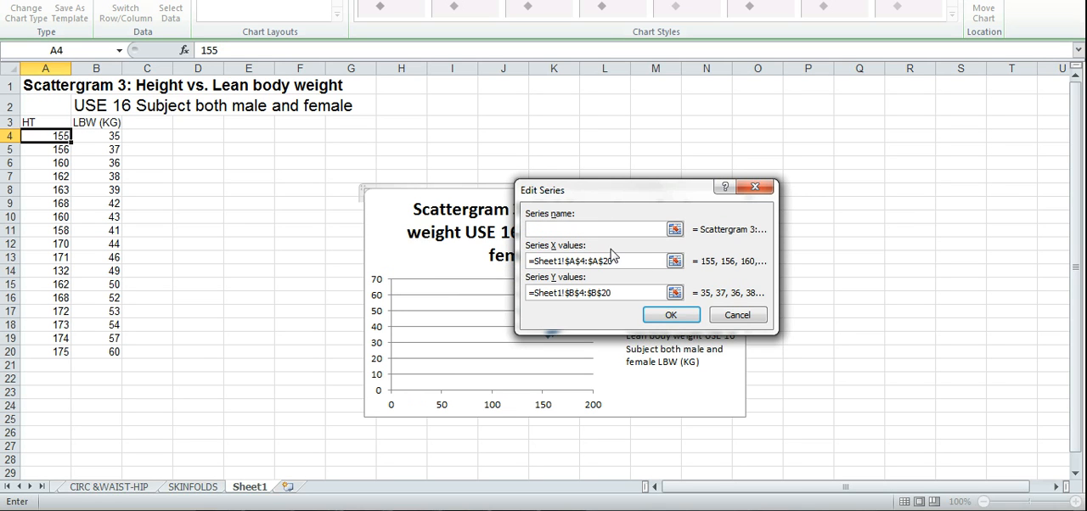
left_click_drag(628, 264, 520, 266)
key("Delete")
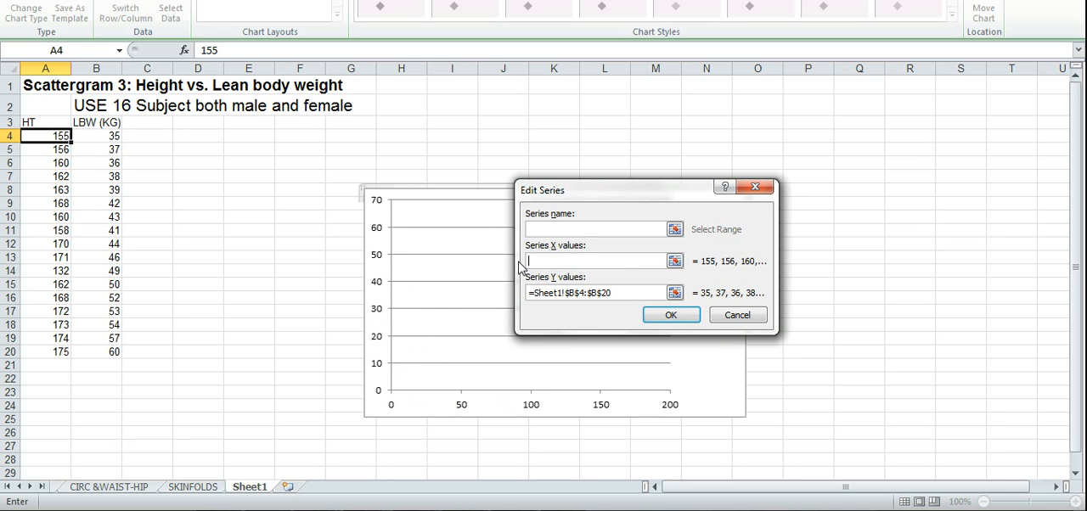
left_click(623, 294)
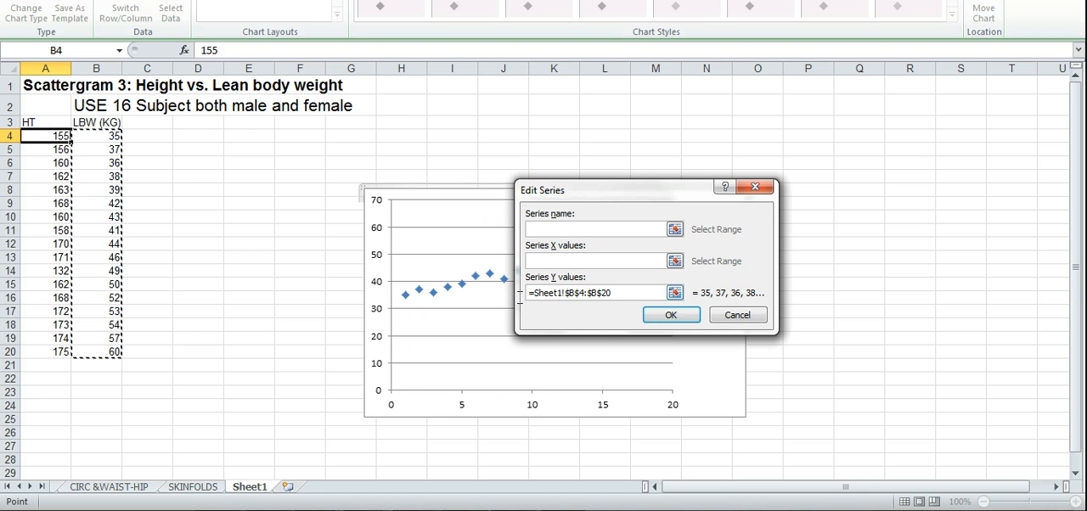
left_click_drag(520, 299, 611, 294)
key("Delete")
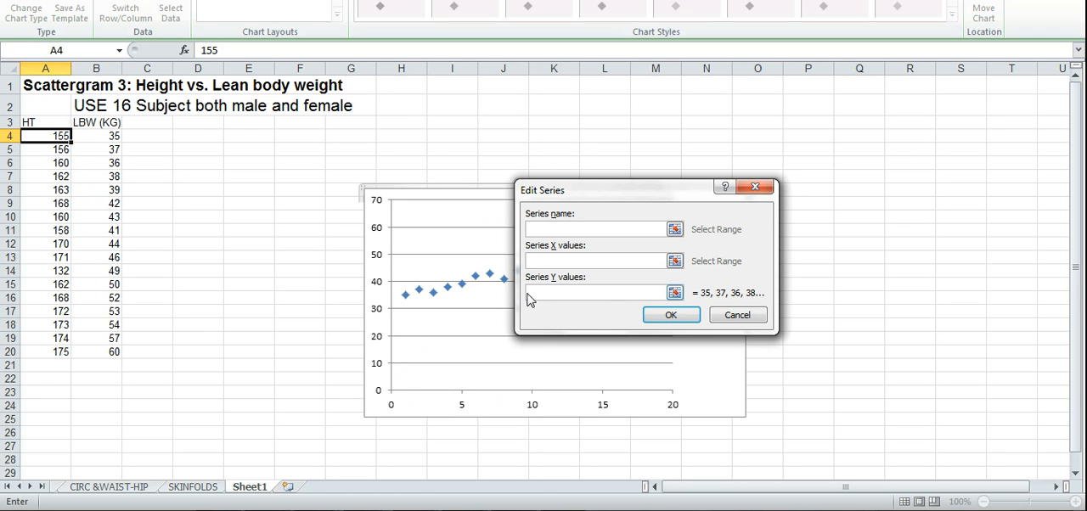
left_click(560, 260)
left_click(559, 264)
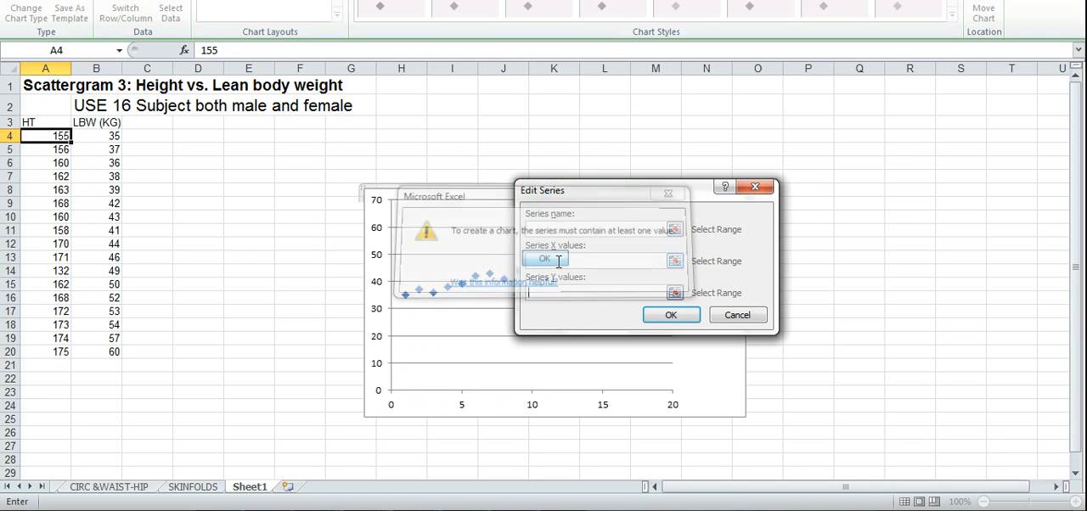
left_click(560, 261)
left_click(561, 260)
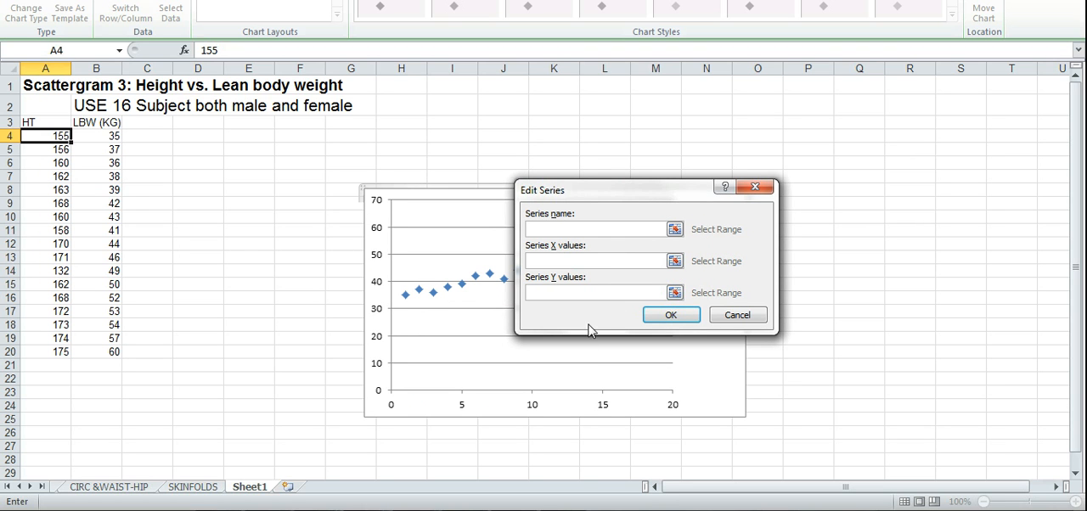
Set the series Y values to B4:B20 and X values to A4:A20, and apply the data source.
left_click_drag(106, 137, 107, 351)
left_click(595, 262)
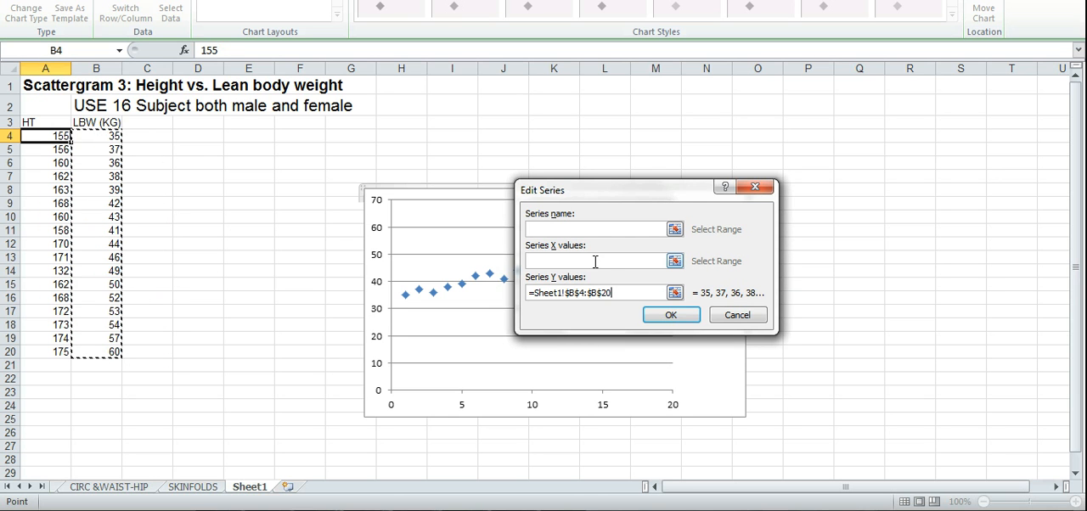
left_click(32, 136)
left_click_drag(33, 136, 44, 348)
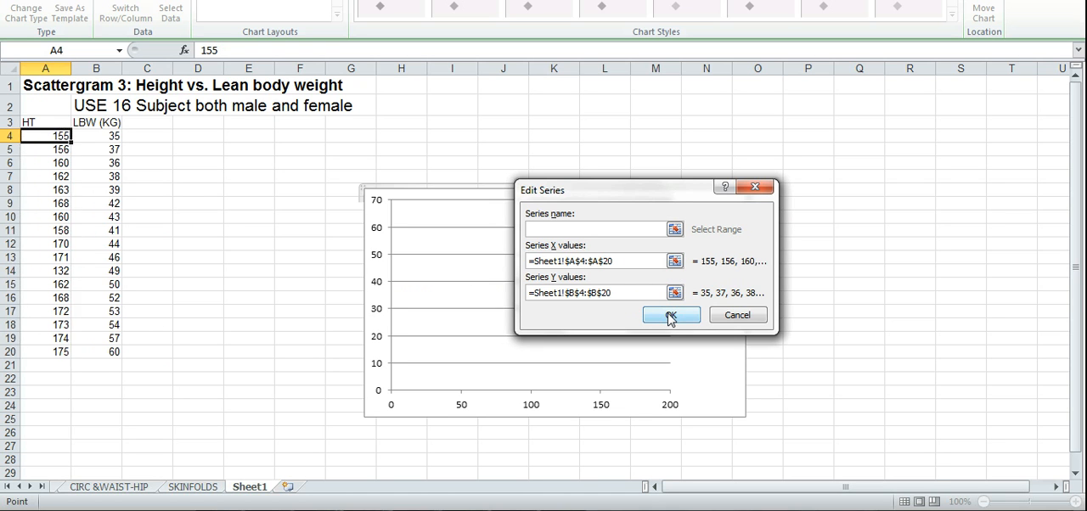
left_click(669, 316)
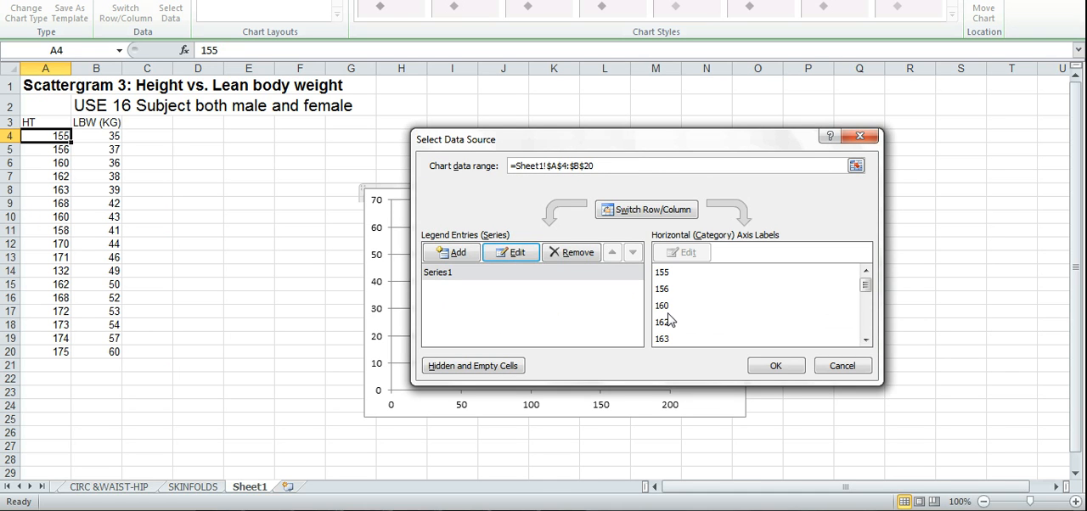
left_click(776, 365)
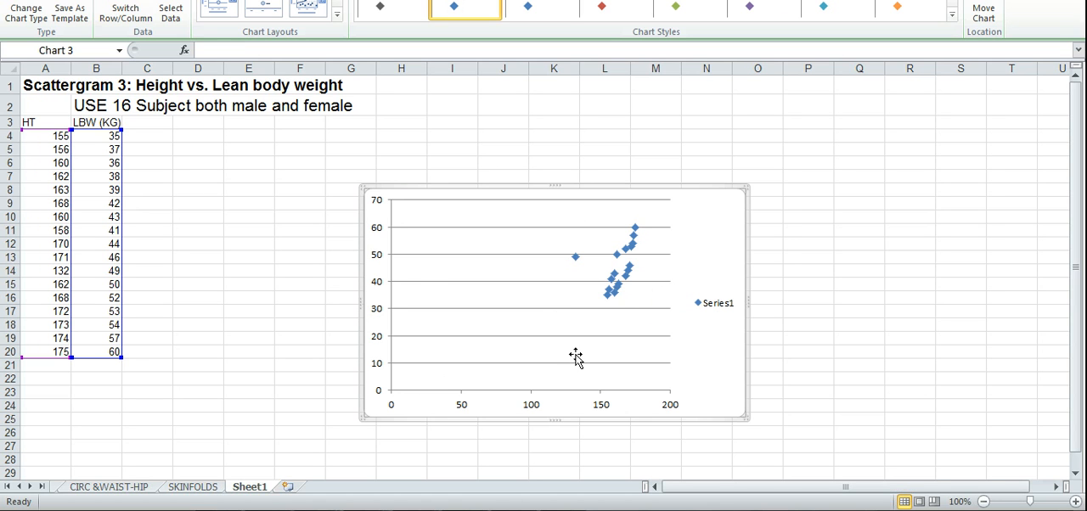
Fix the minimum of the chart's horizontal axis at 130.
left_click(533, 410)
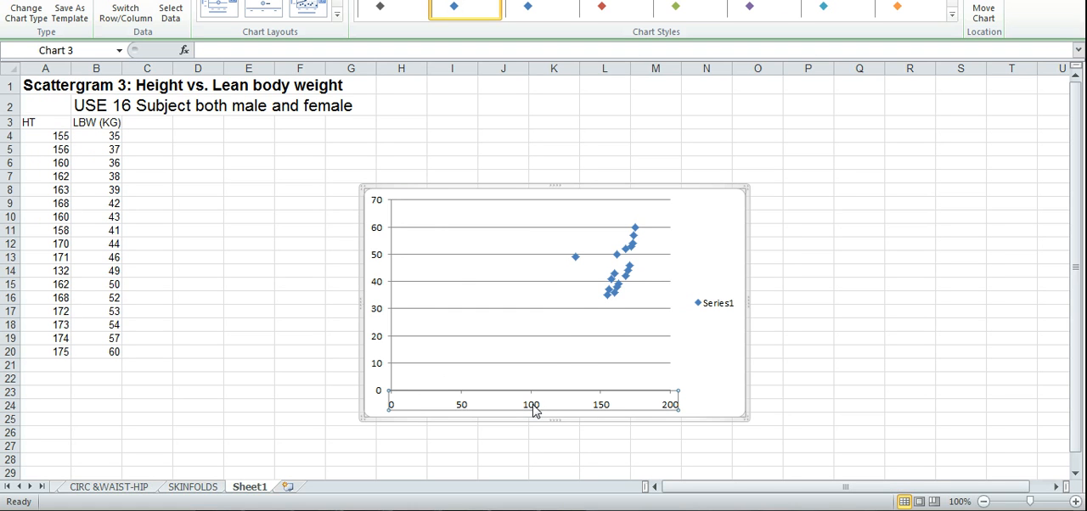
right_click(534, 407)
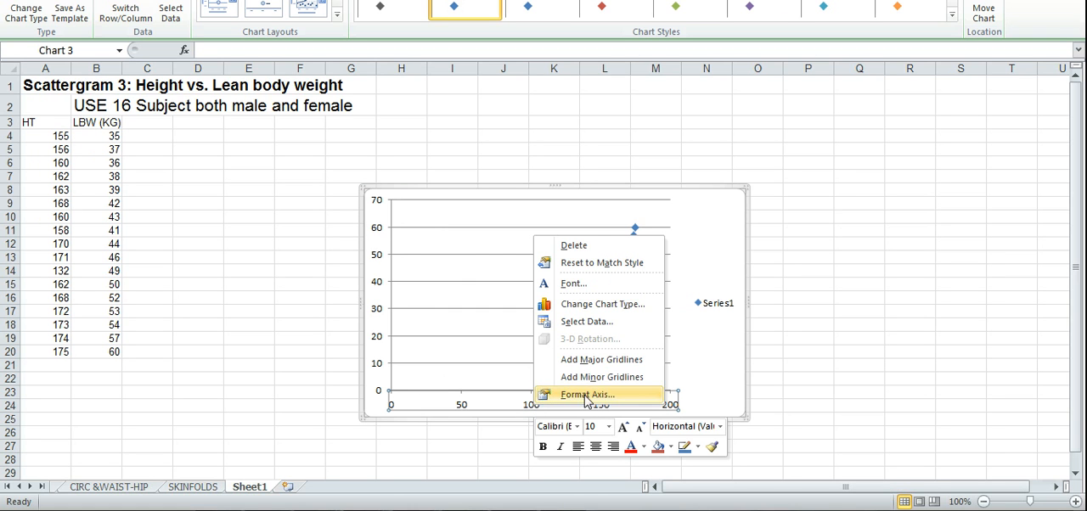
left_click(459, 409)
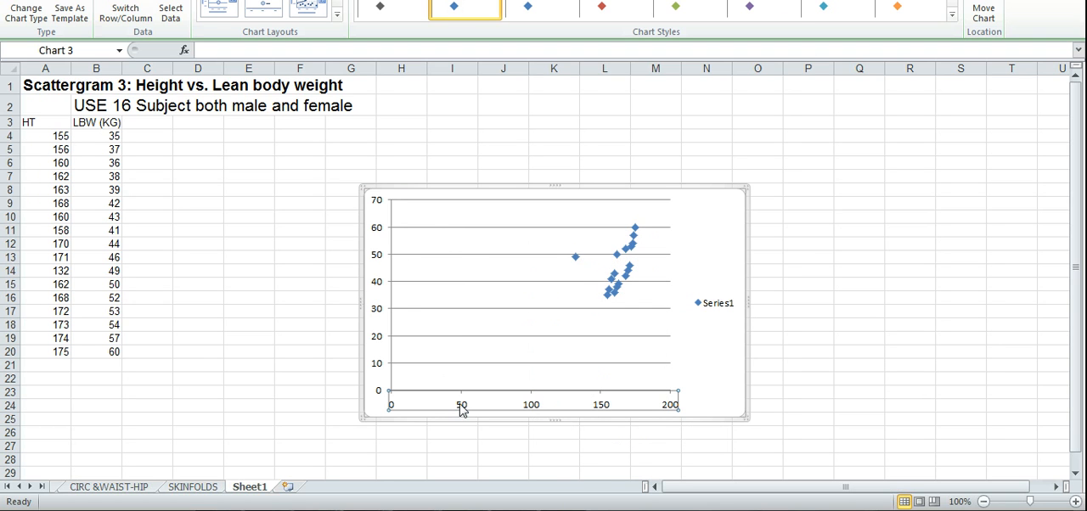
right_click(462, 410)
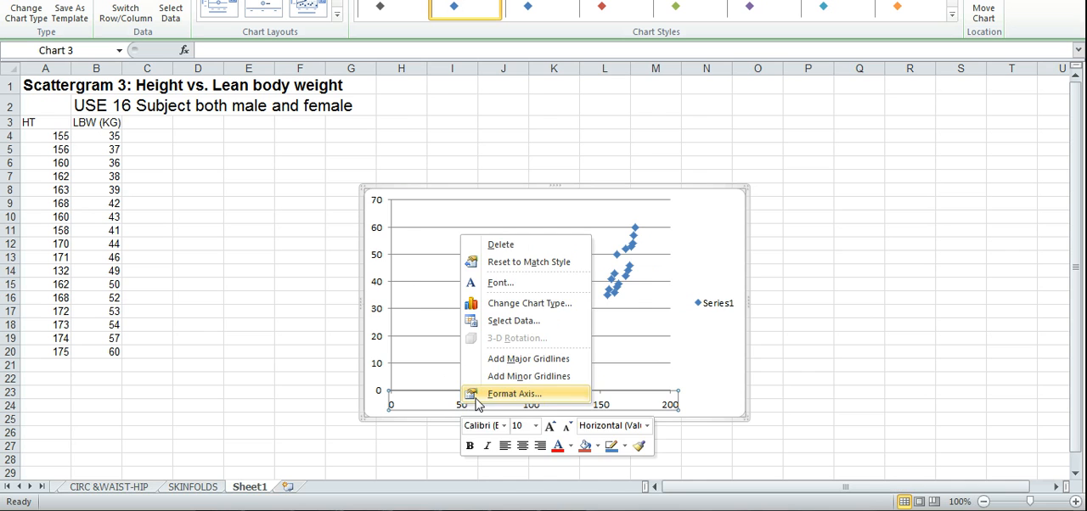
left_click(513, 394)
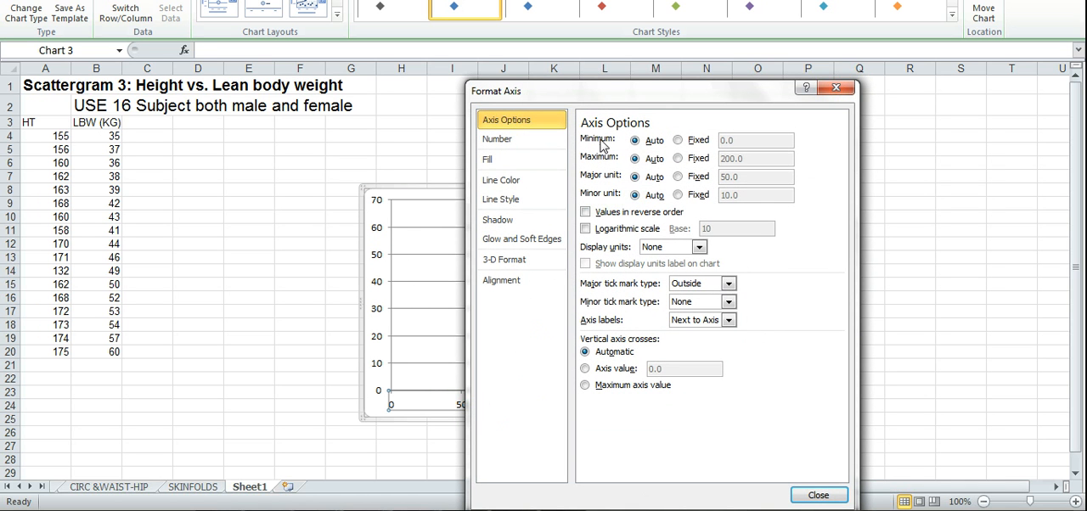
left_click(677, 141)
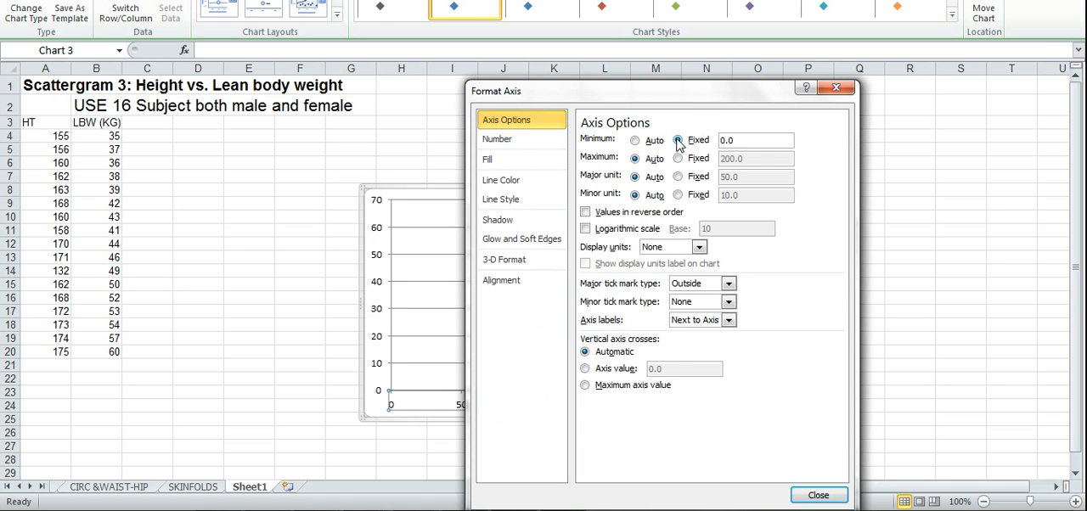
left_click_drag(692, 98, 881, 77)
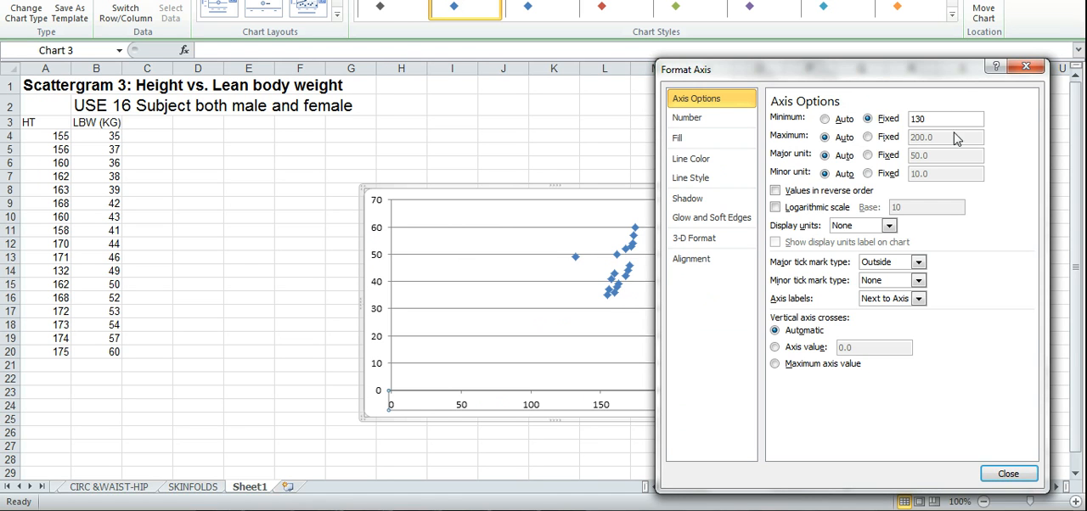
left_click(1006, 478)
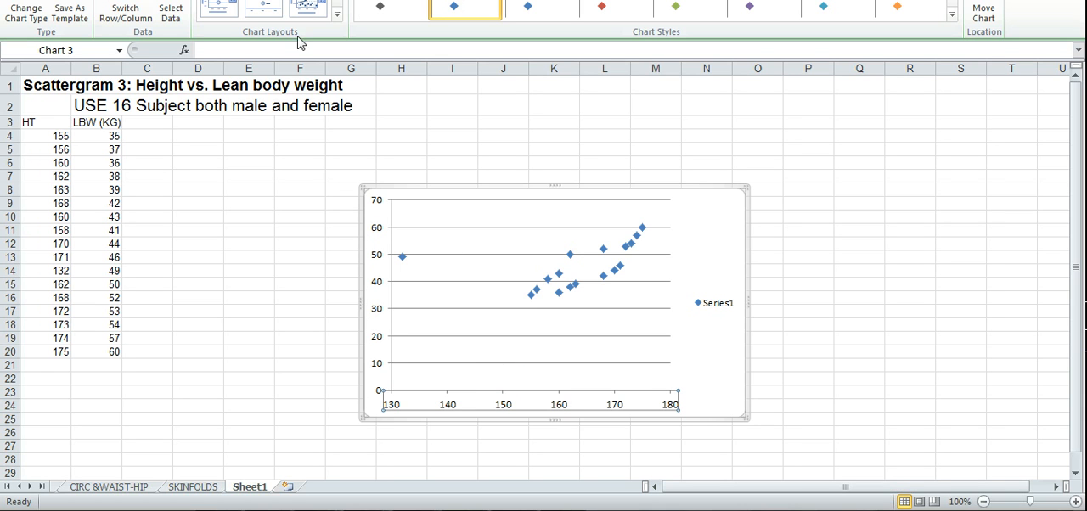
Apply a chart layout with a chart title, axis titles, data labels and legend, and delete the data labels.
left_click(336, 14)
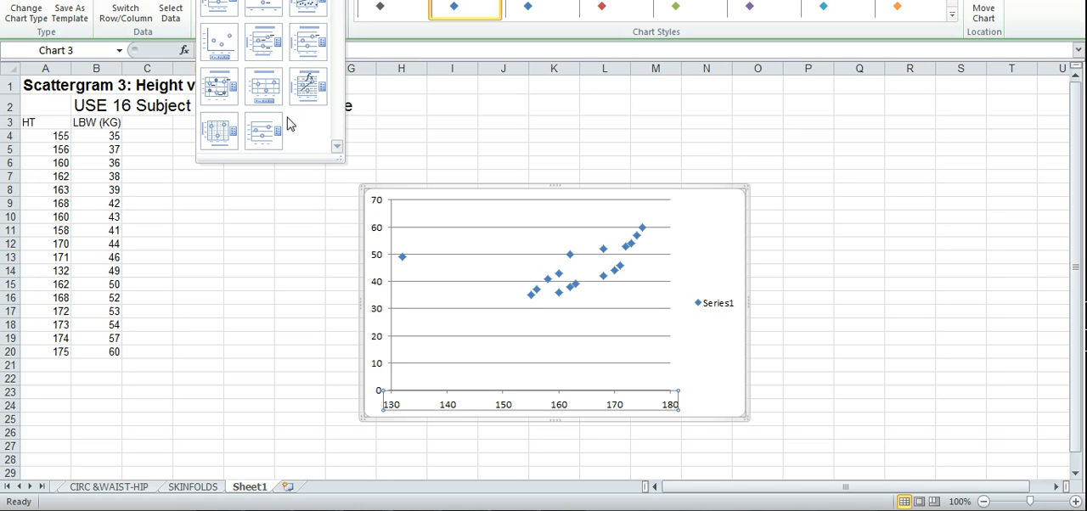
left_click(262, 56)
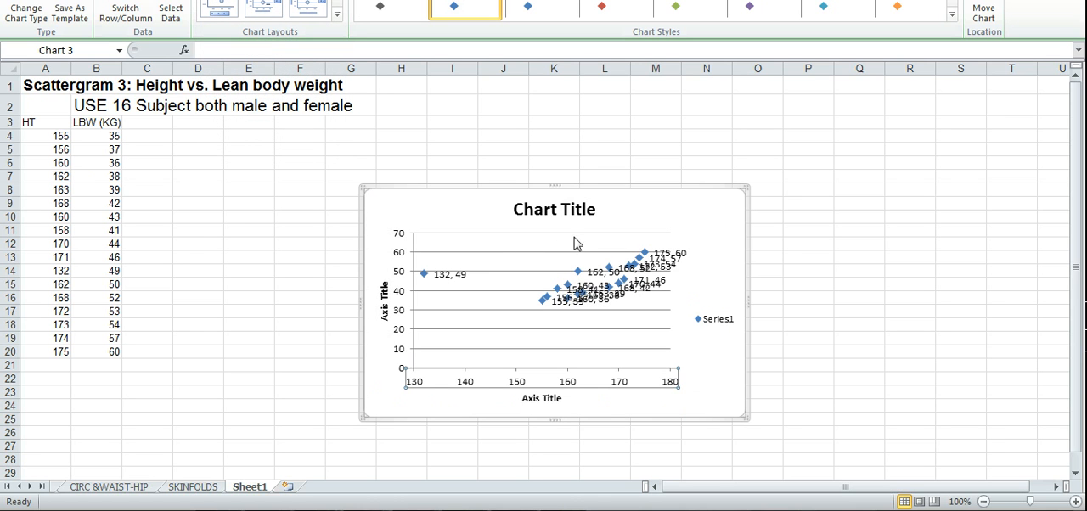
left_click(685, 264)
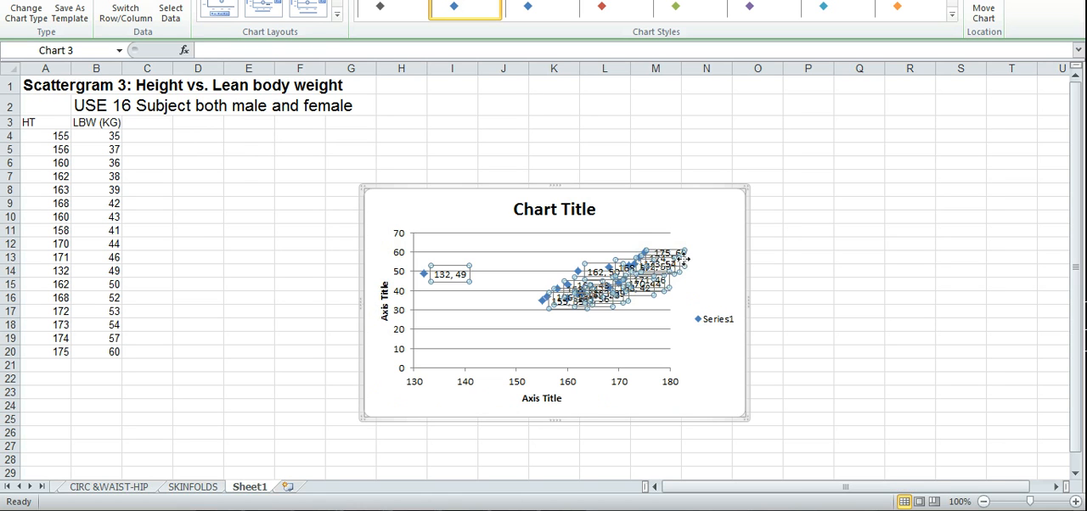
key("Delete")
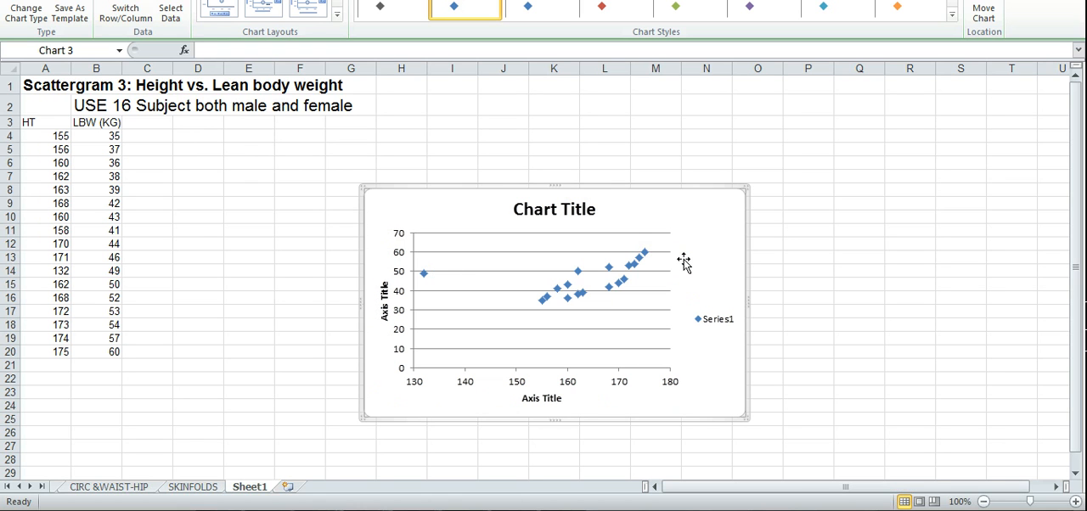
Replace the chart title's placeholder text with "Height (cm) vs. Lean Body Weight (kg)".
left_click(561, 211)
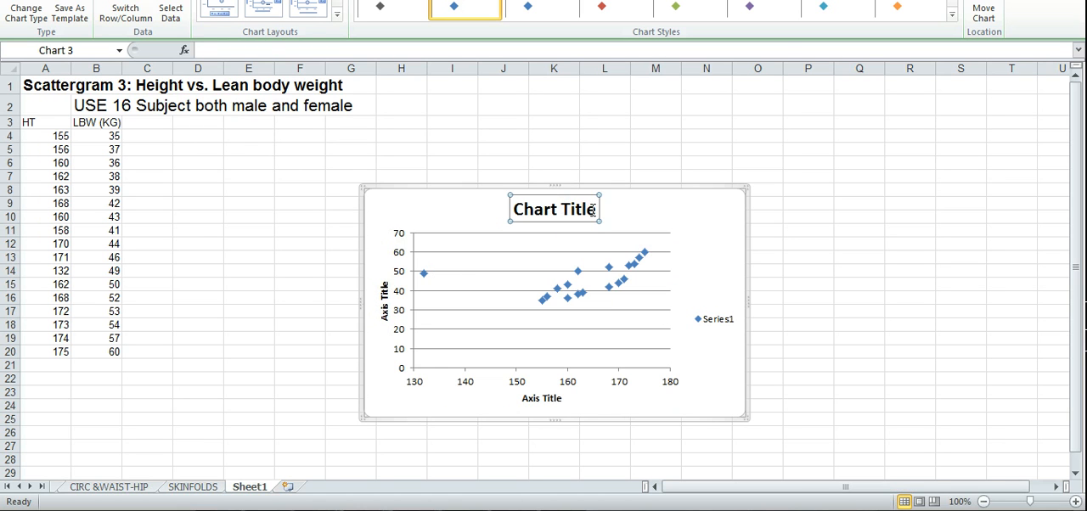
left_click_drag(597, 209, 509, 210)
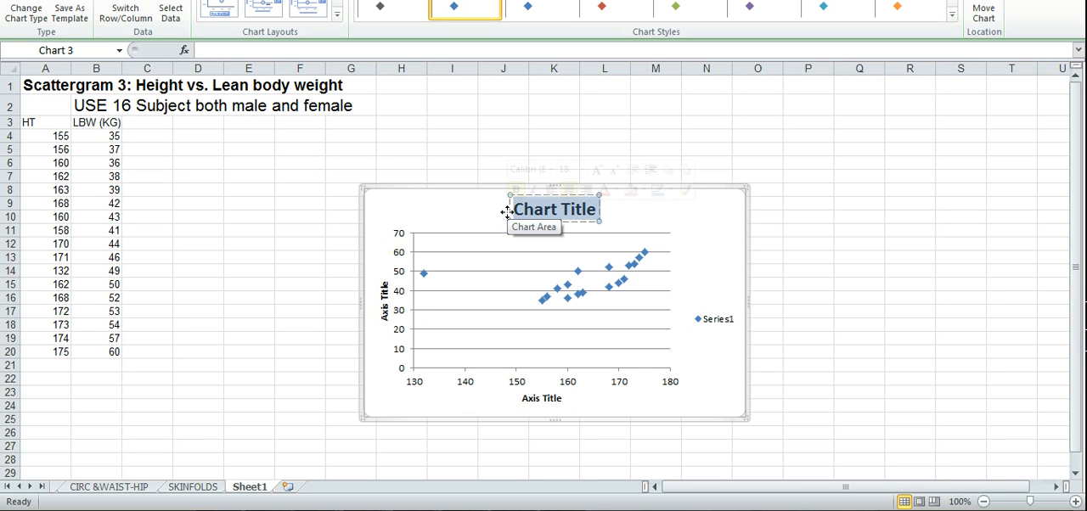
type("Hie")
key("BackSpace")
key("BackSpace")
type("ei")
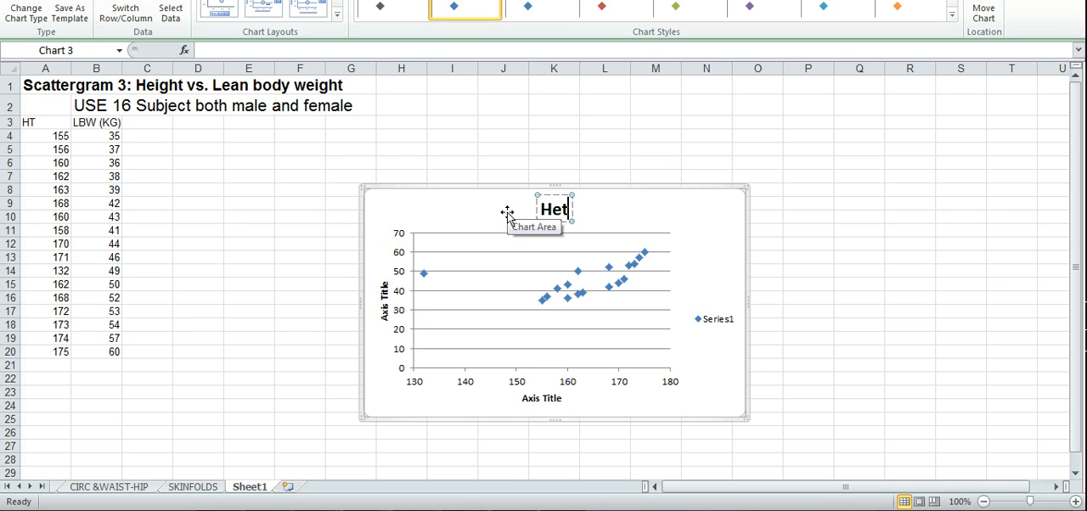
type("ght v")
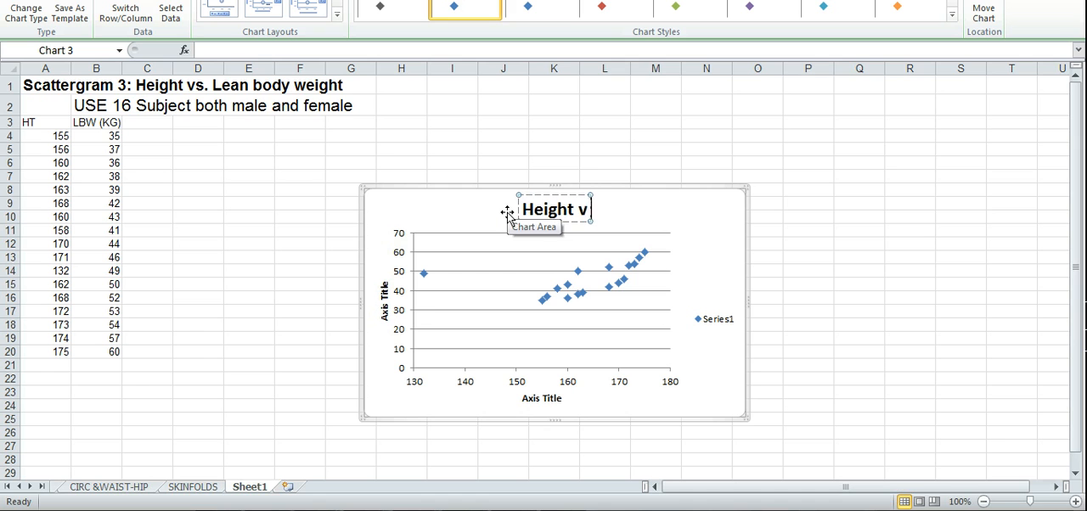
type("s. Lean")
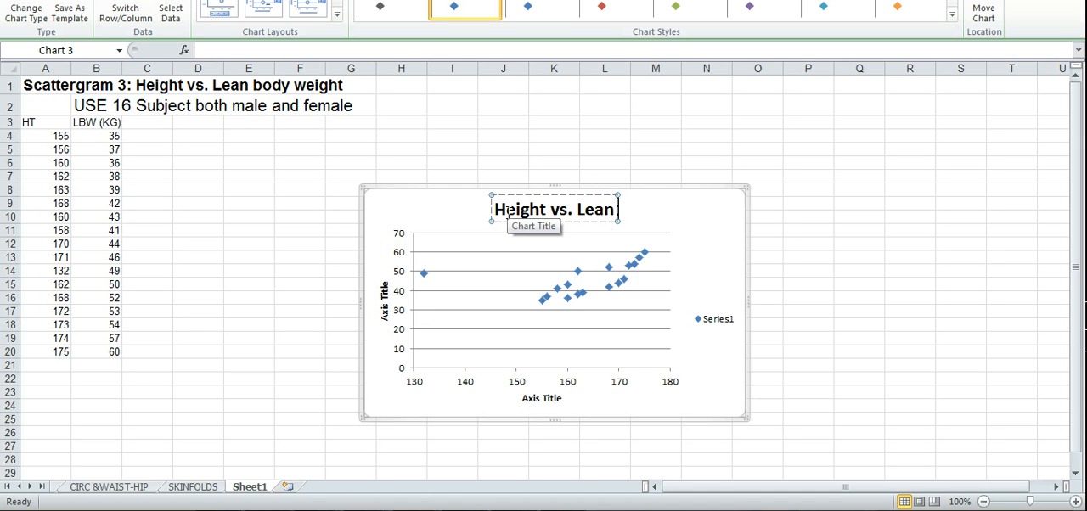
type(" Body Weight (K")
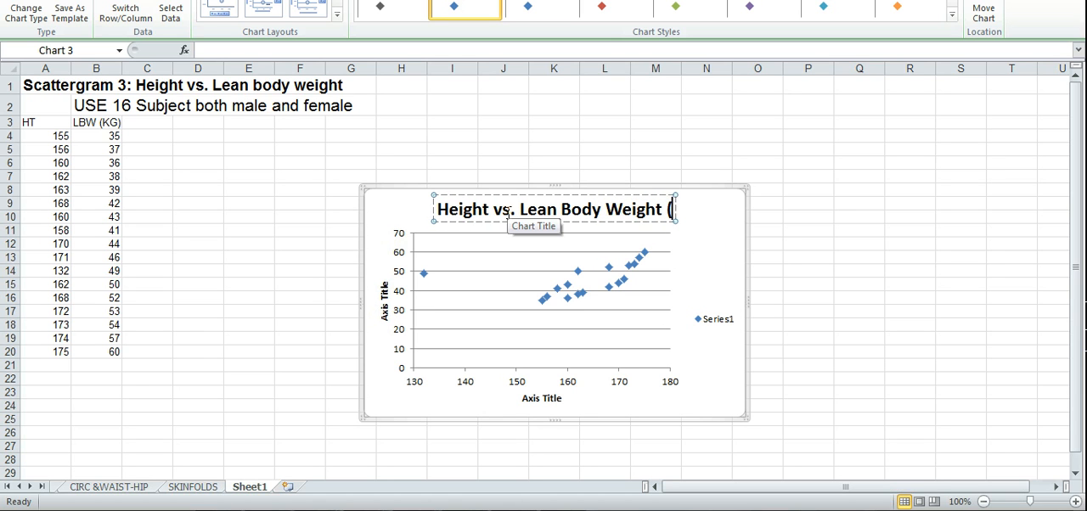
key("BackSpace")
type("kg)")
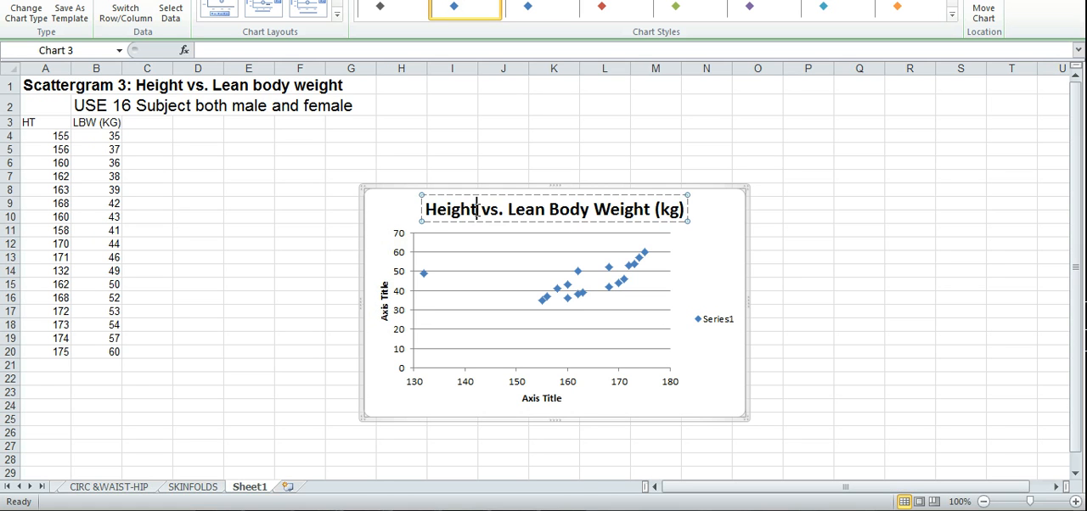
left_click(478, 209)
type("(cm)")
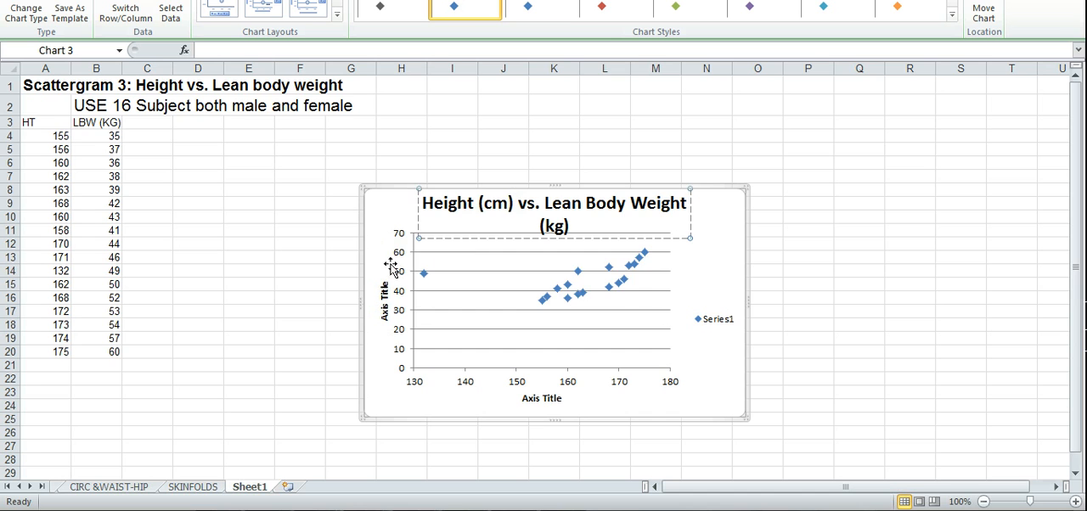
left_click(390, 267)
Replace the vertical axis title's placeholder text with "LBW (kg)".
left_click(386, 311)
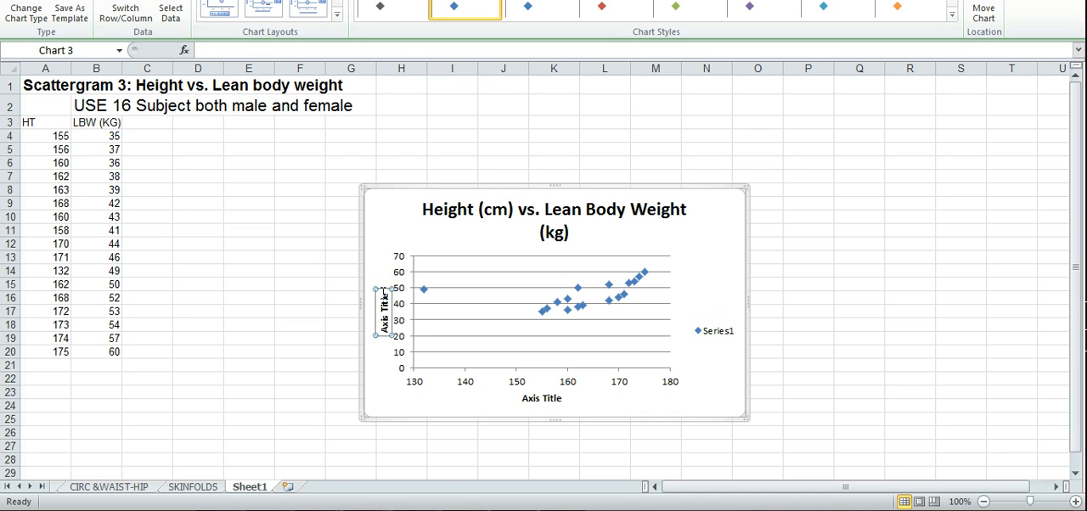
left_click_drag(385, 293, 386, 342)
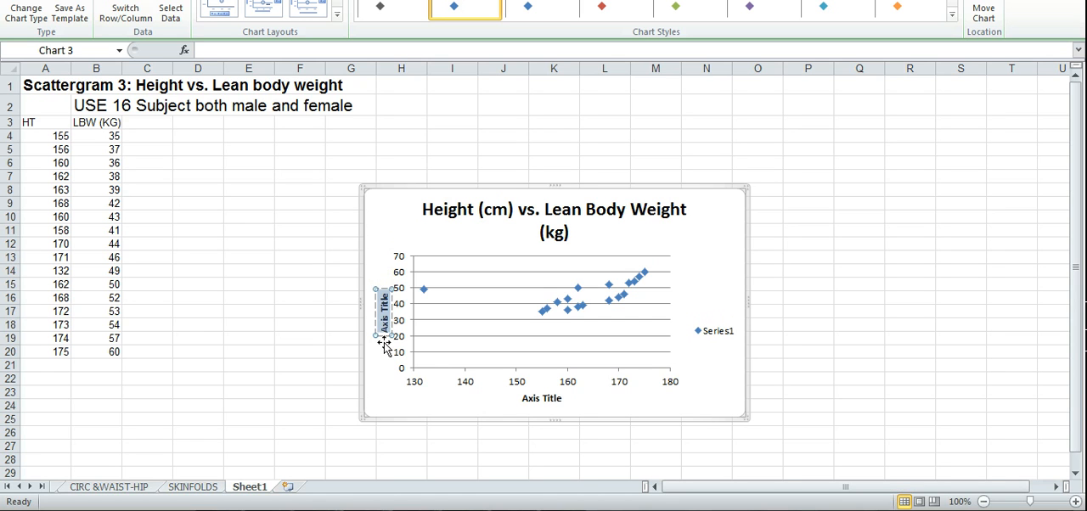
key("Delete")
type("LBW (kg)")
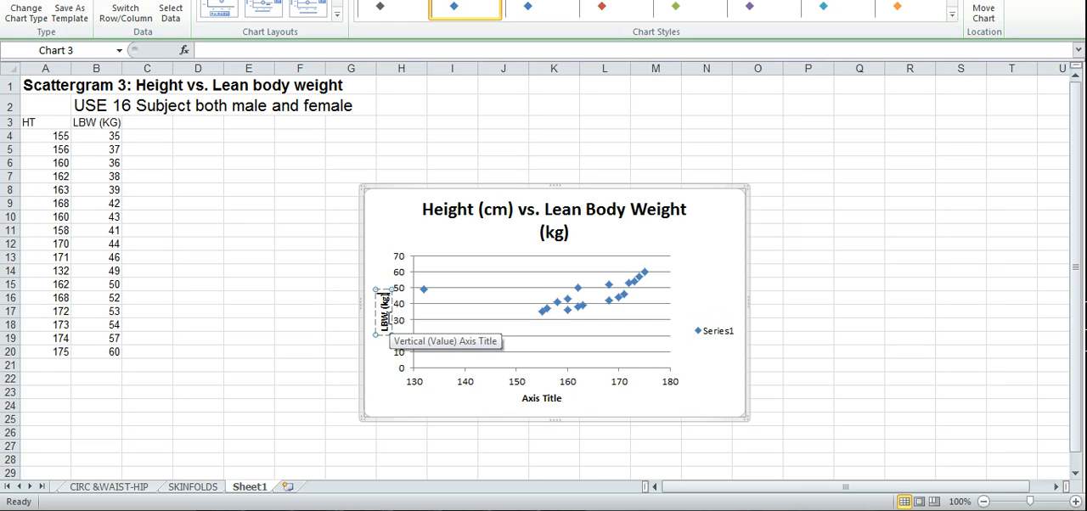
Set the horizontal axis title to "Height (cm)" and leave the chart area formatting as it is.
left_click(544, 395)
left_click_drag(562, 399, 523, 400)
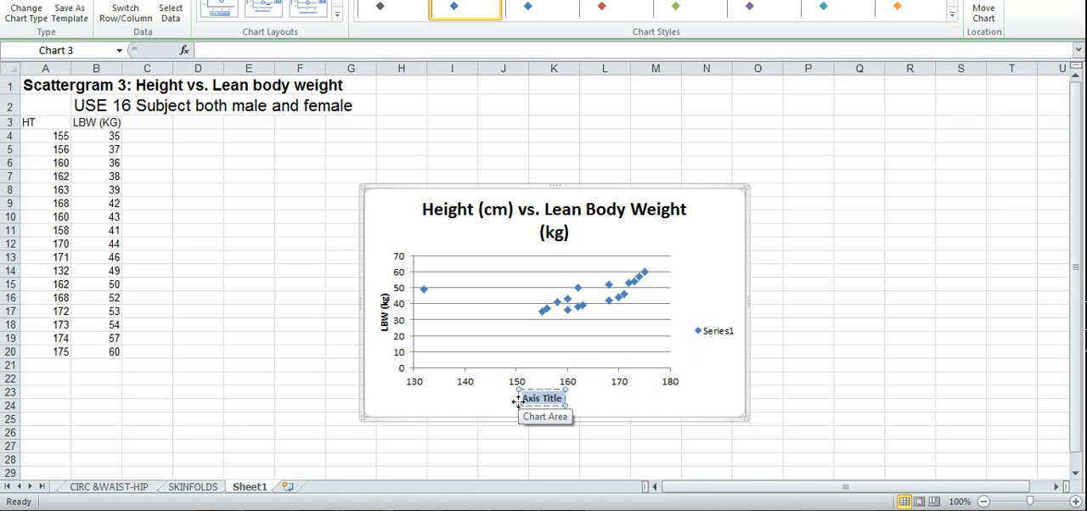
type("H")
type("BW")
type(" (")
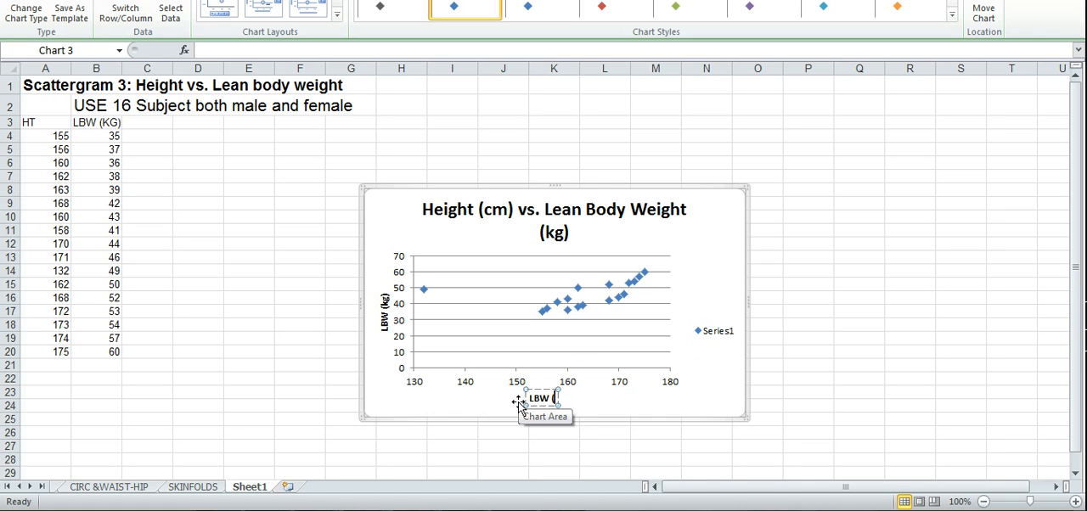
type("kg)")
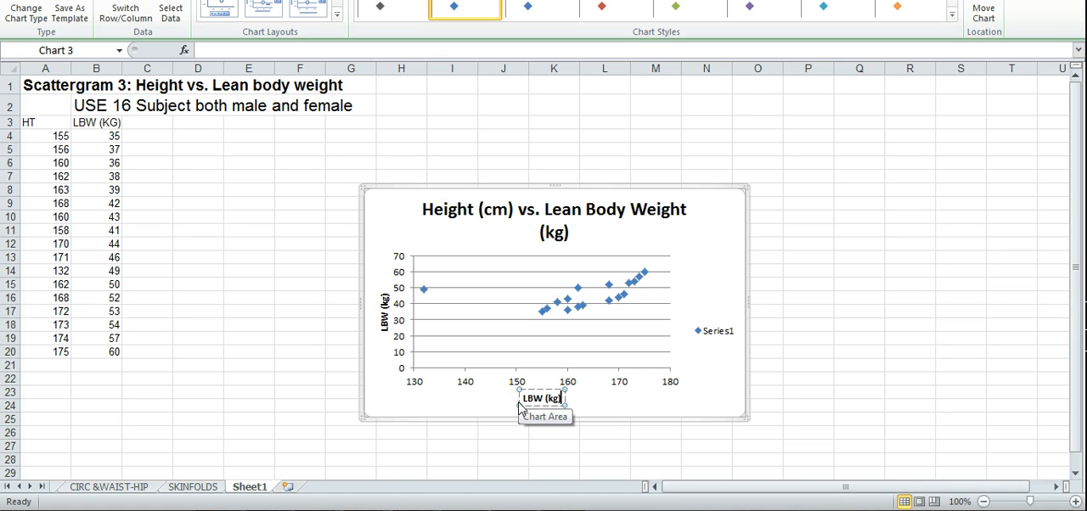
key("BackSpace")
key("BackSpace")
key("BackSpace")
key("BackSpace")
key("BackSpace")
key("BackSpace")
key("BackSpace")
key("BackSpace")
type("Height (cm)")
double_click(605, 408)
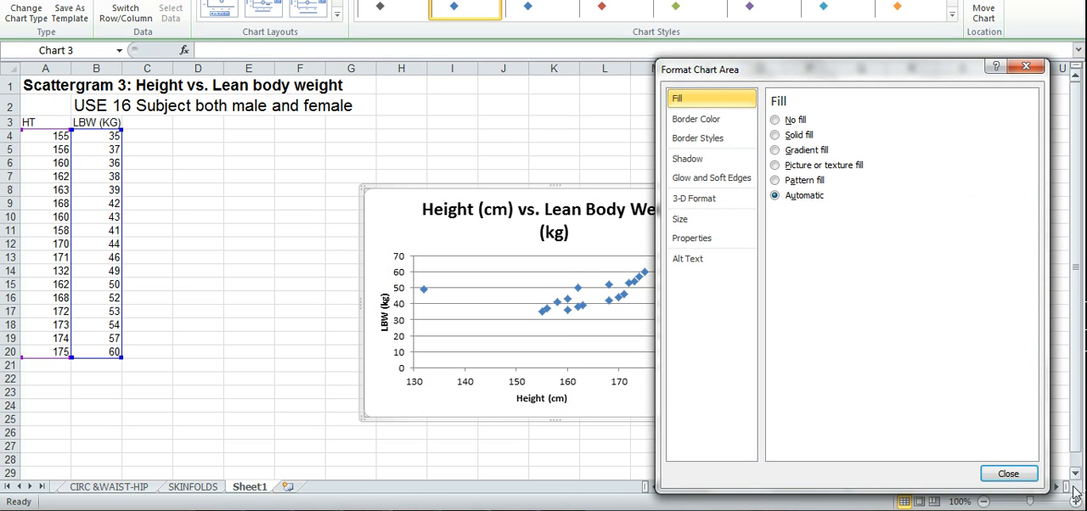
left_click(1008, 473)
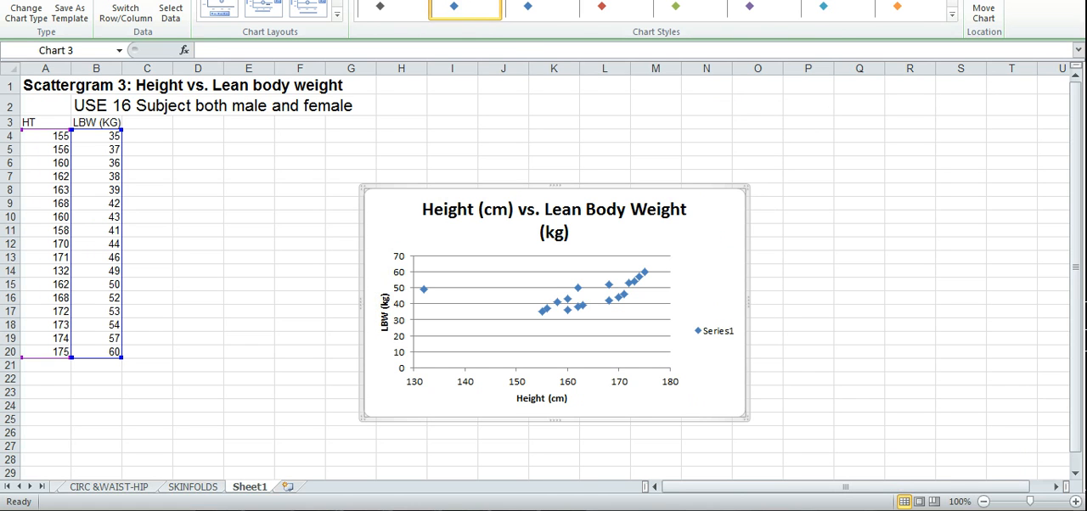
Add a linear trendline displaying its equation and R-squared value, and move that label below the data points, just above the horizontal axis.
left_click(445, 0)
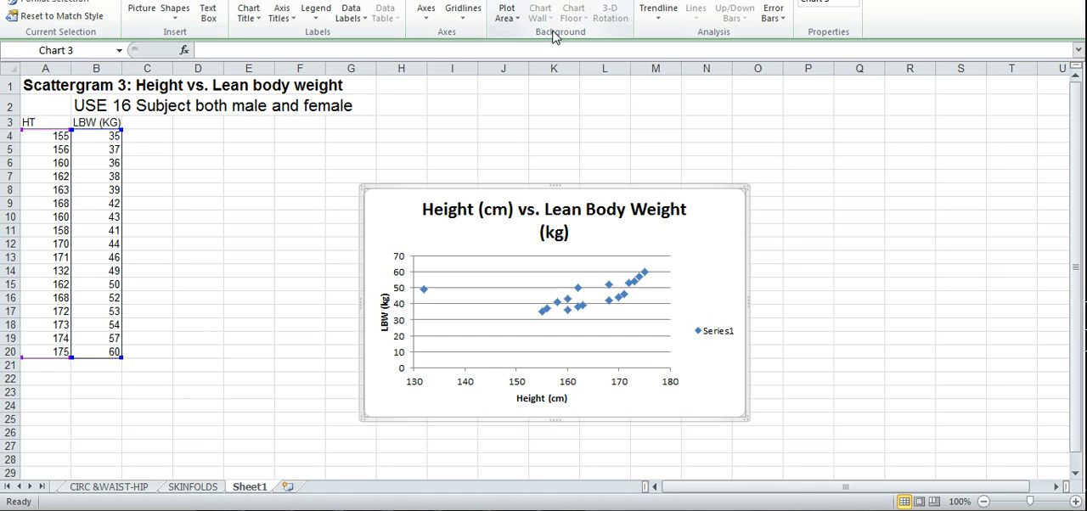
left_click(667, 29)
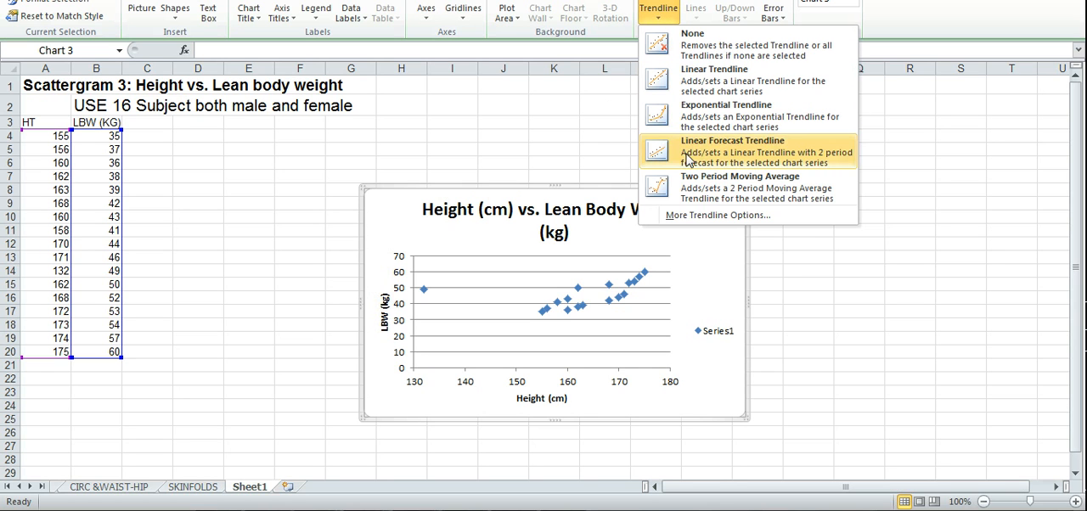
left_click(703, 217)
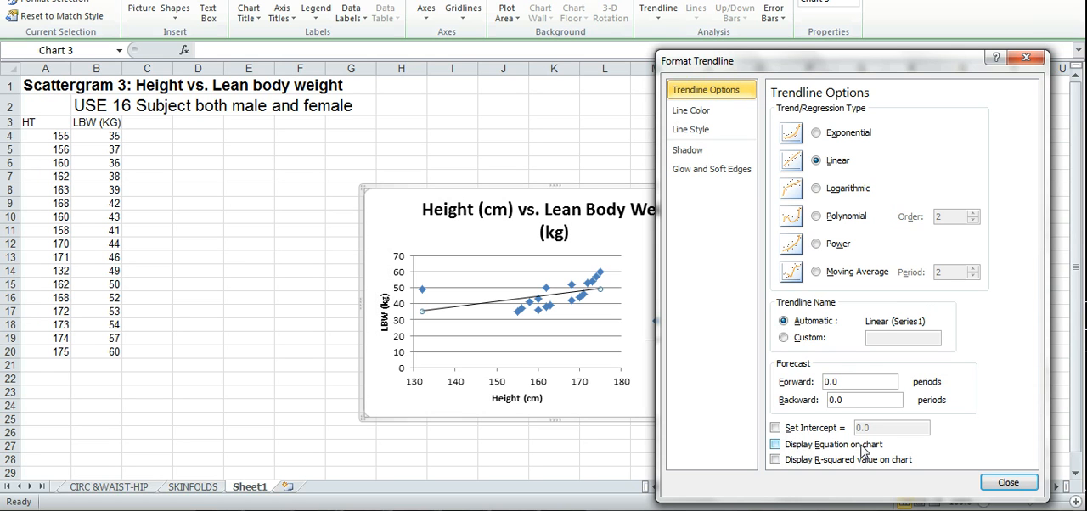
left_click(776, 445)
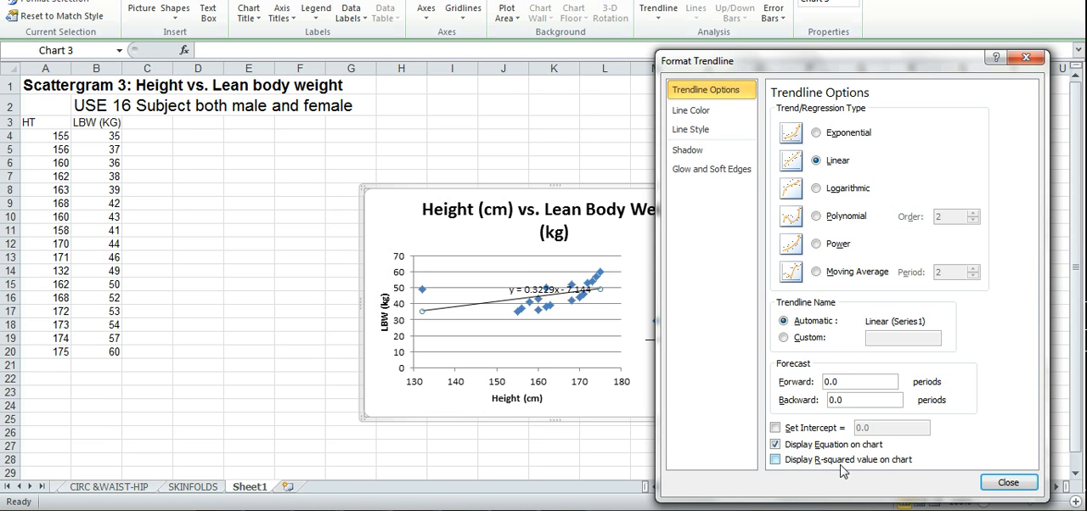
left_click(774, 460)
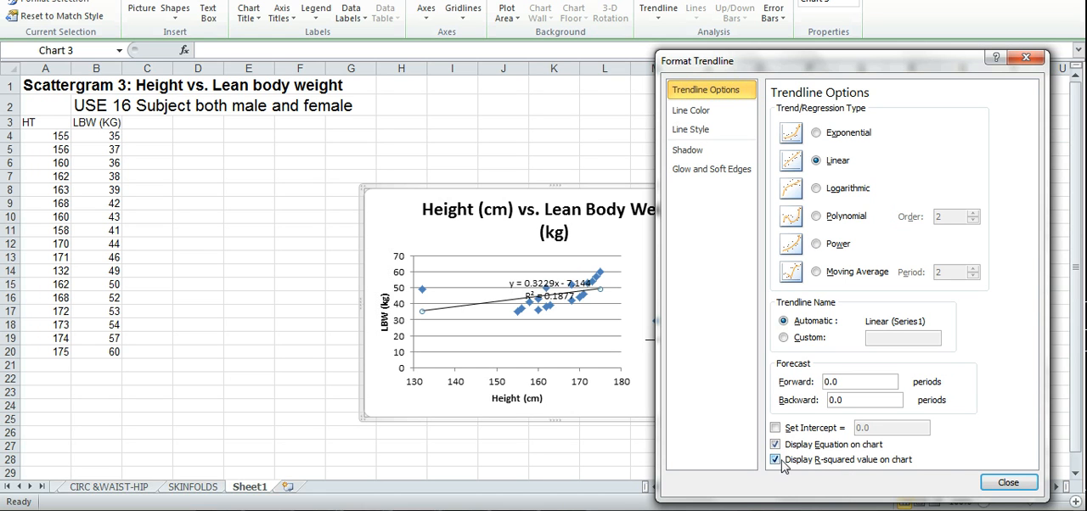
left_click(1007, 483)
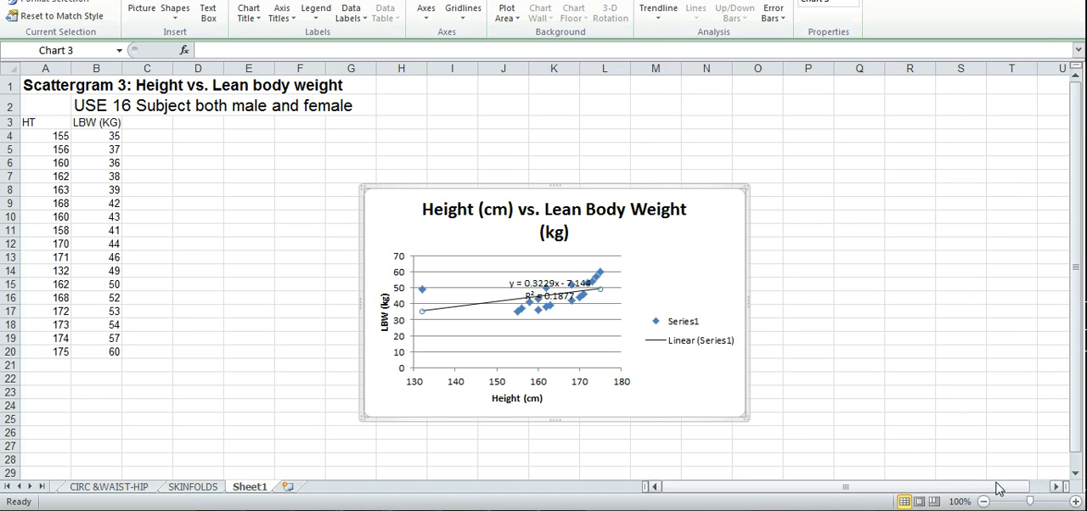
left_click_drag(546, 289, 556, 343)
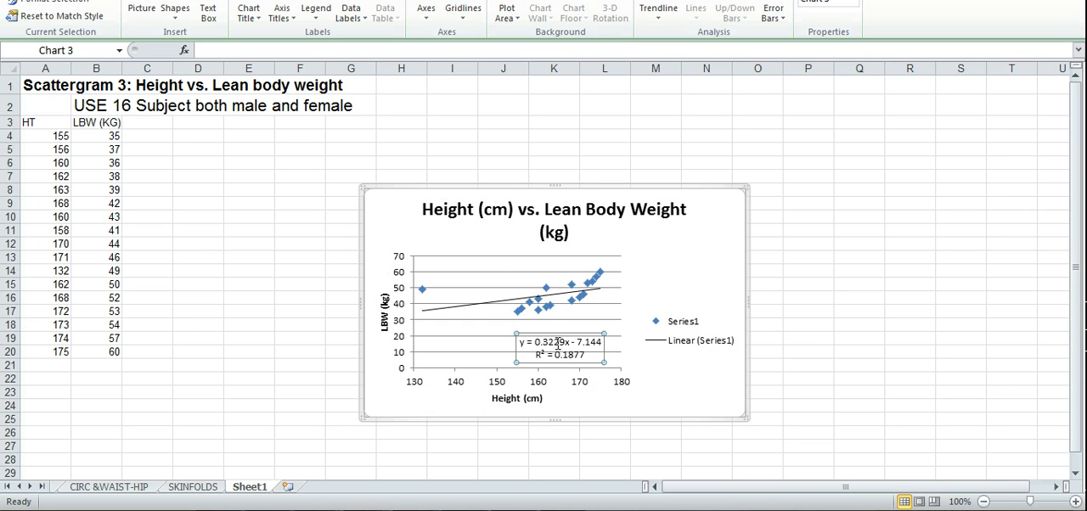
left_click(645, 360)
Delete the horizontal gridlines and the legend from the scatter chart.
left_click(600, 320)
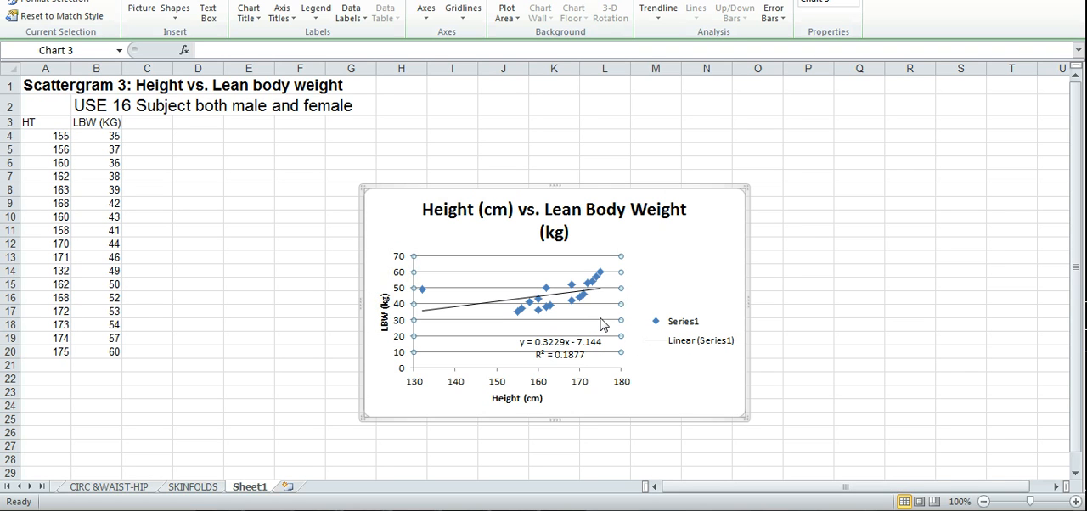
key("Delete")
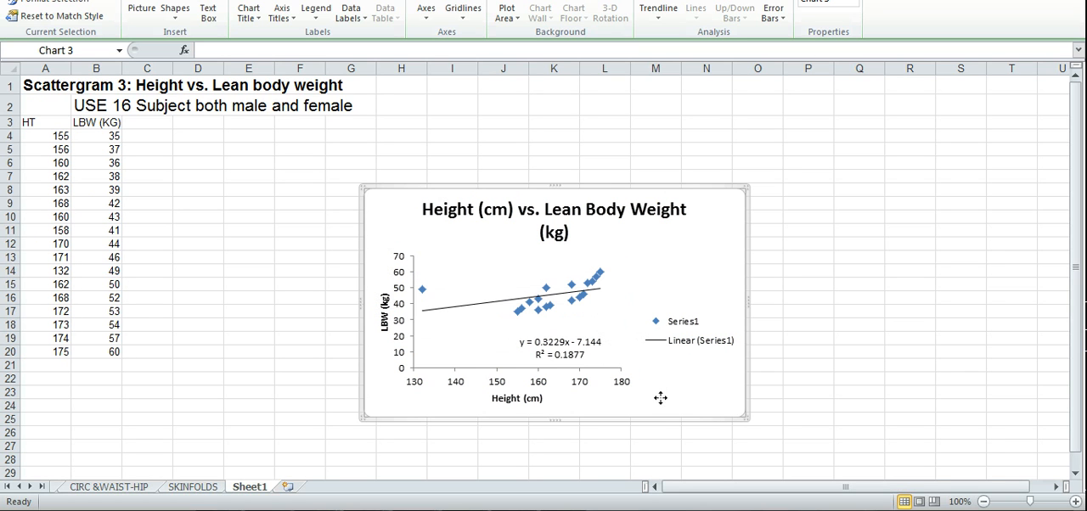
left_click(686, 351)
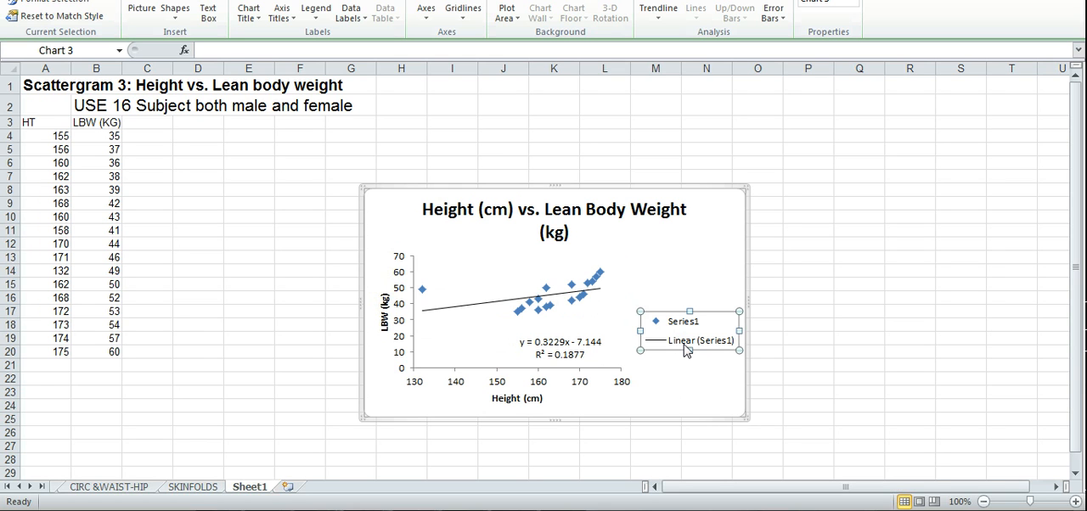
key("Delete")
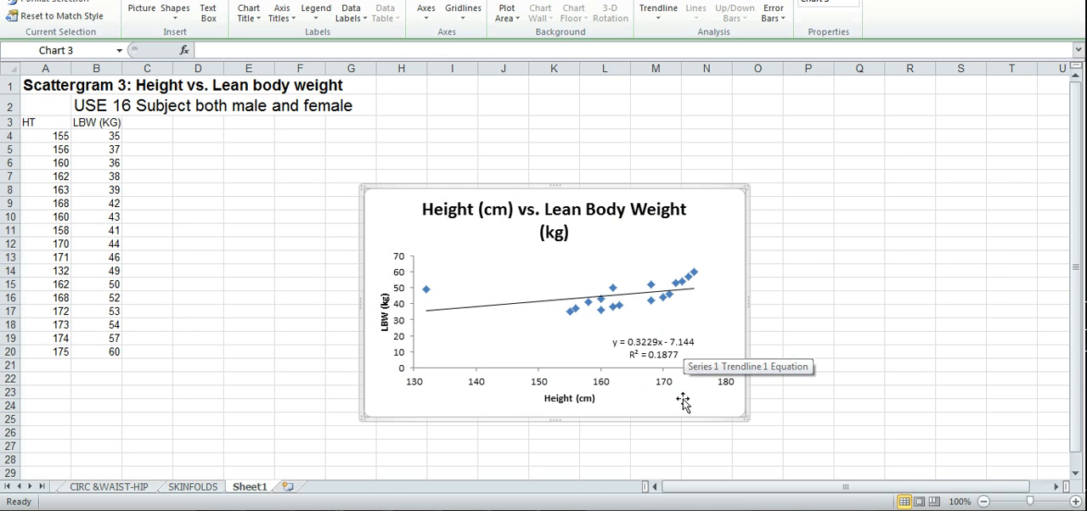